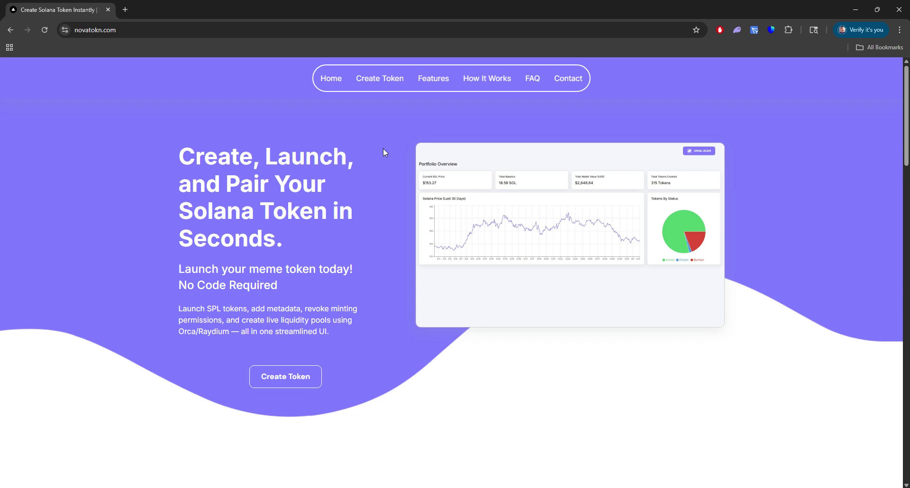
Step: Scroll through the NovaTokn landing page to look over its features
{"action": "scroll", "coordinate": [383, 152], "scroll_direction": "down", "scroll_amount": 6}
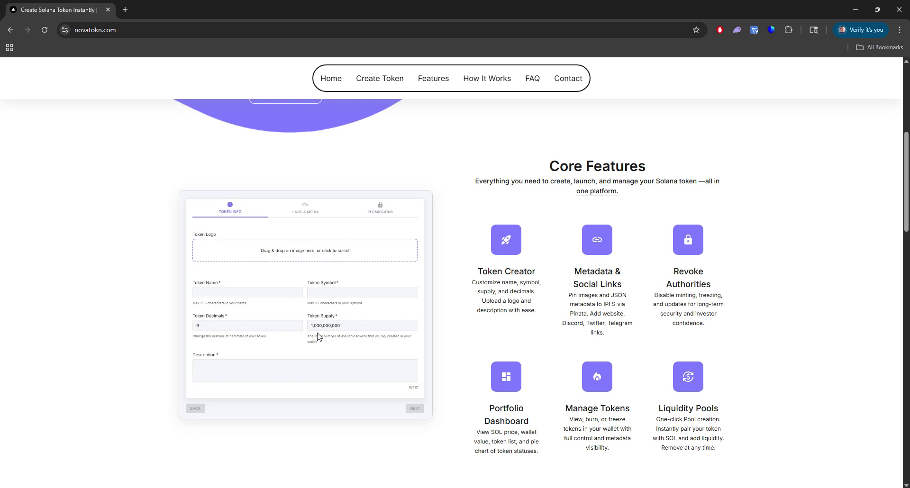
{"action": "mouse_move", "coordinate": [597, 248]}
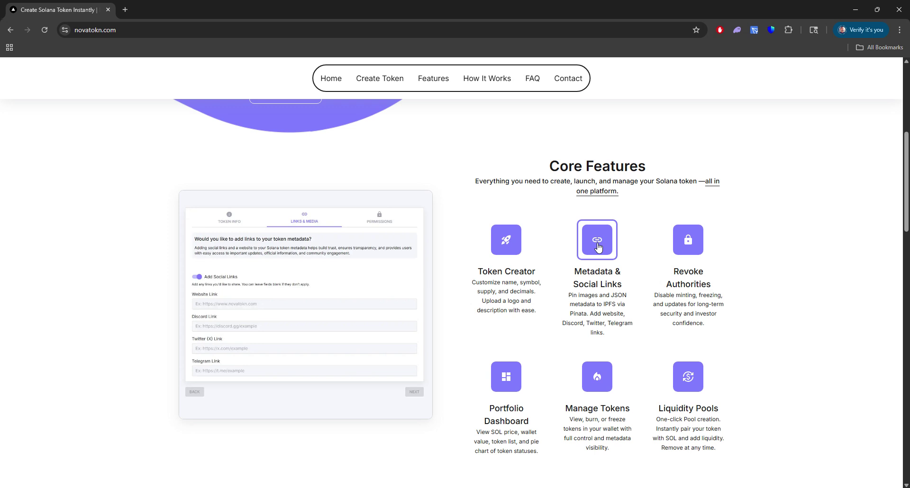
{"action": "mouse_move", "coordinate": [686, 247]}
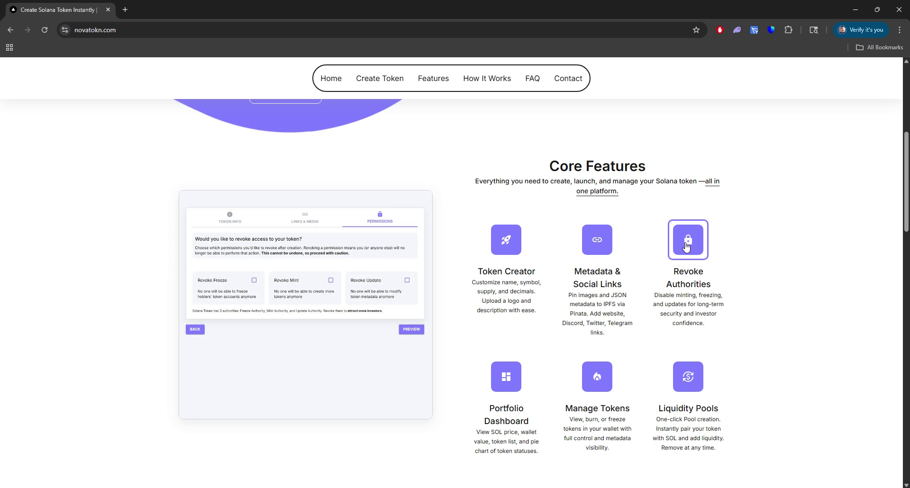
{"action": "mouse_move", "coordinate": [505, 377]}
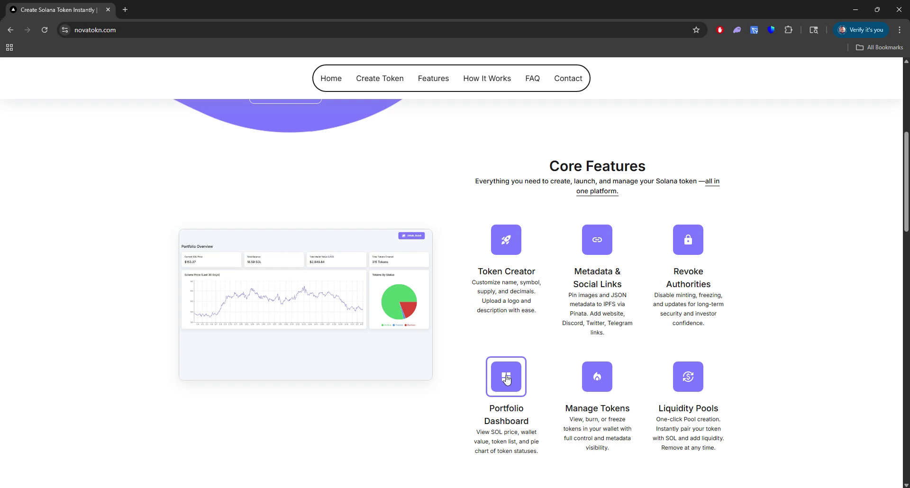
{"action": "scroll", "coordinate": [506, 378], "scroll_direction": "down", "scroll_amount": 1}
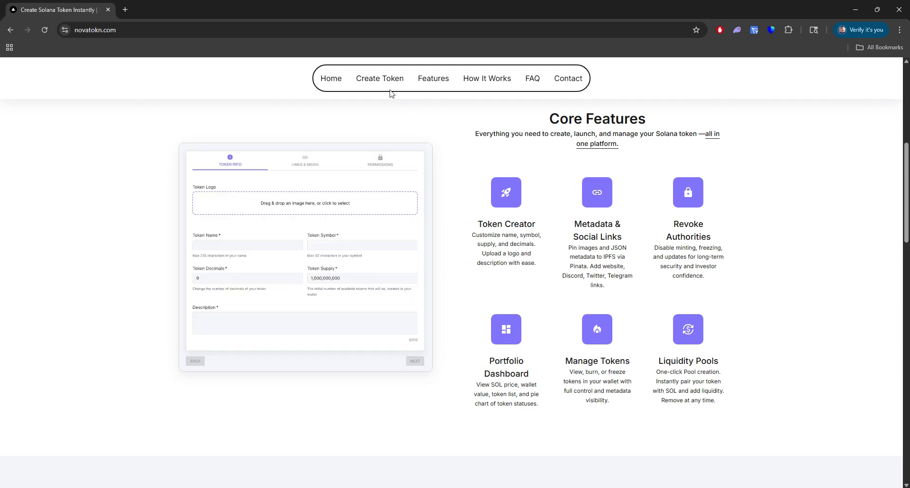
{"action": "scroll", "coordinate": [392, 95], "scroll_direction": "up", "scroll_amount": 7}
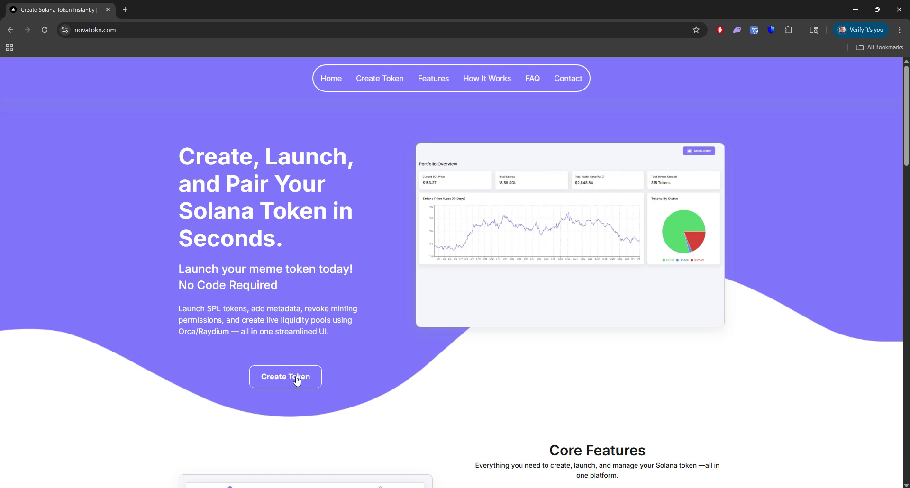
Step: Start Create Token and connect the Phantom wallet, loading the dashboard with 2.16 SOL
{"action": "left_click", "coordinate": [374, 78]}
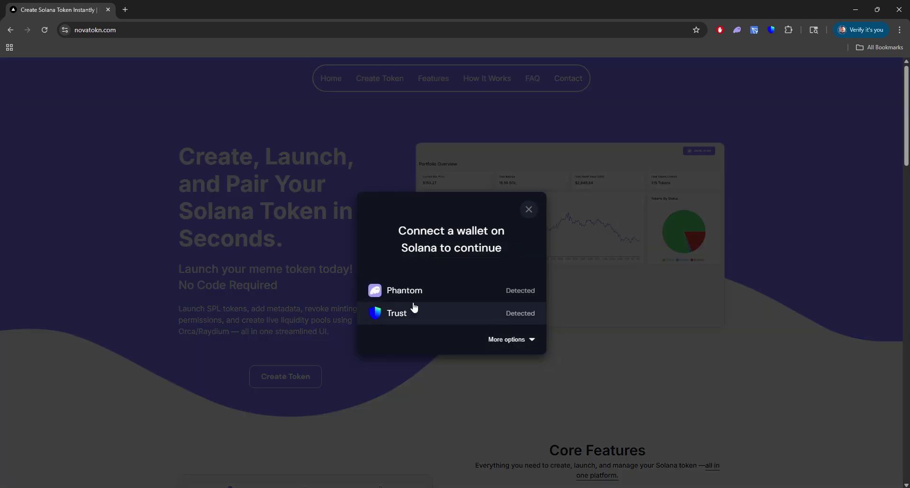
{"action": "left_click", "coordinate": [517, 346]}
{"action": "scroll", "coordinate": [467, 284], "scroll_direction": "down", "scroll_amount": 7}
{"action": "scroll", "coordinate": [460, 284], "scroll_direction": "down", "scroll_amount": 5}
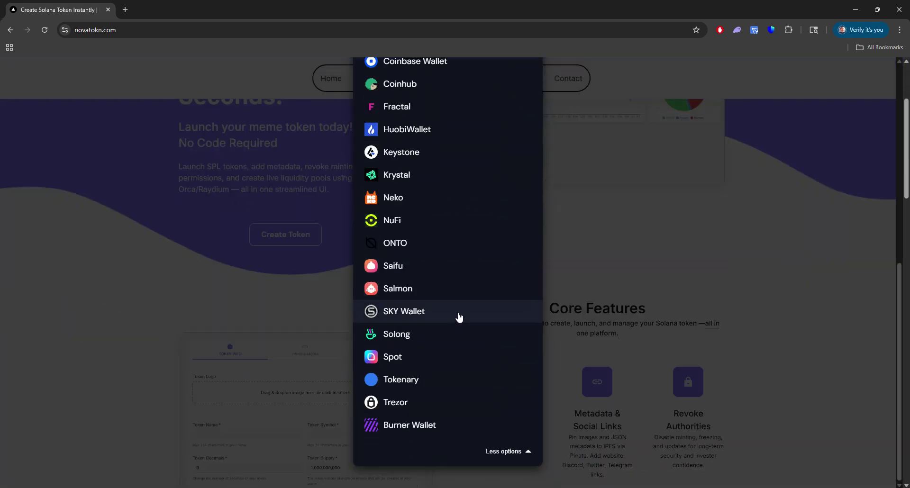
{"action": "scroll", "coordinate": [456, 322], "scroll_direction": "up", "scroll_amount": 12}
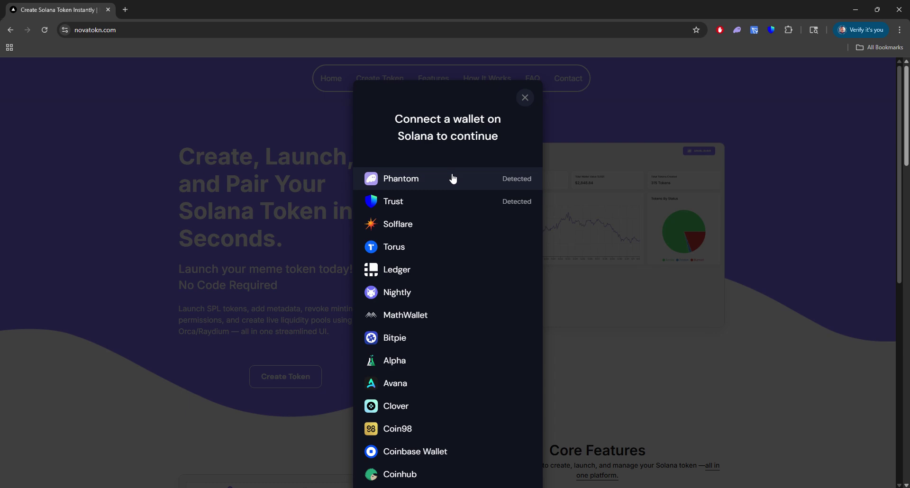
{"action": "scroll", "coordinate": [481, 319], "scroll_direction": "down", "scroll_amount": 8}
{"action": "left_click", "coordinate": [503, 451]}
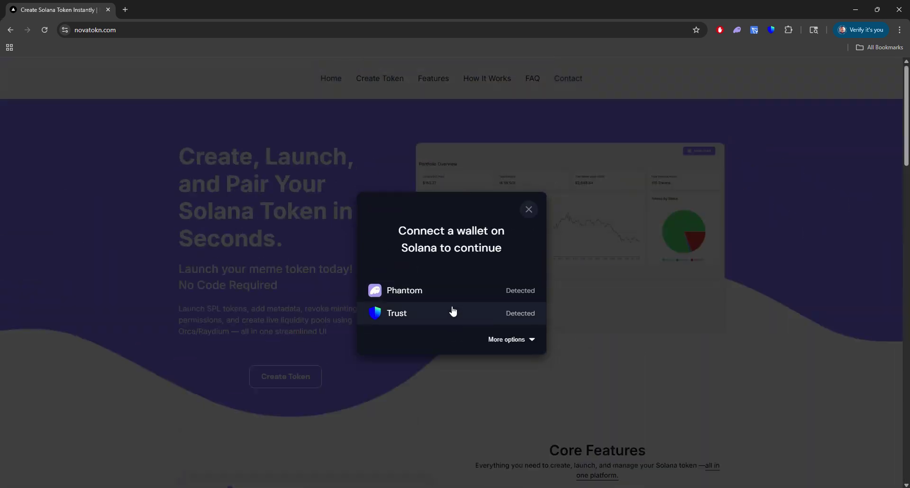
{"action": "left_click", "coordinate": [454, 298]}
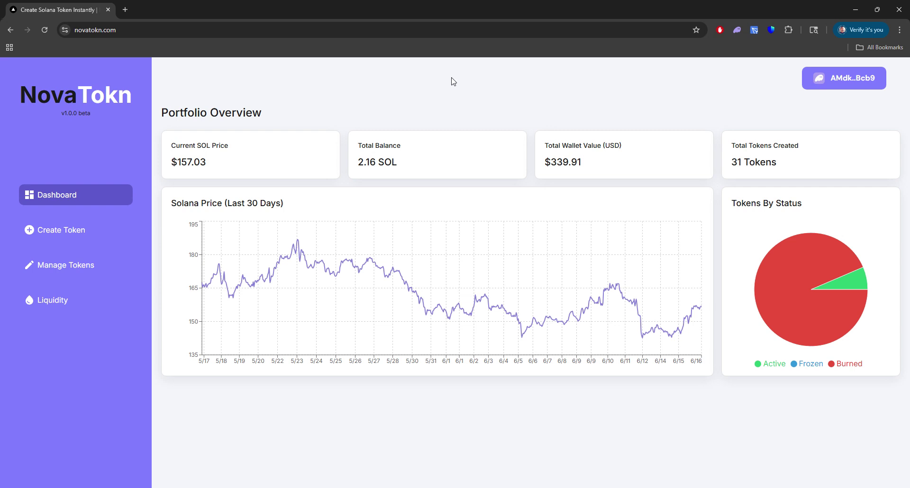
Step: Open the Create Token form and upload the 'logo' image from the Desktop as the token logo
{"action": "triple_click", "coordinate": [399, 163]}
{"action": "left_click", "coordinate": [417, 166]}
{"action": "left_click", "coordinate": [92, 236]}
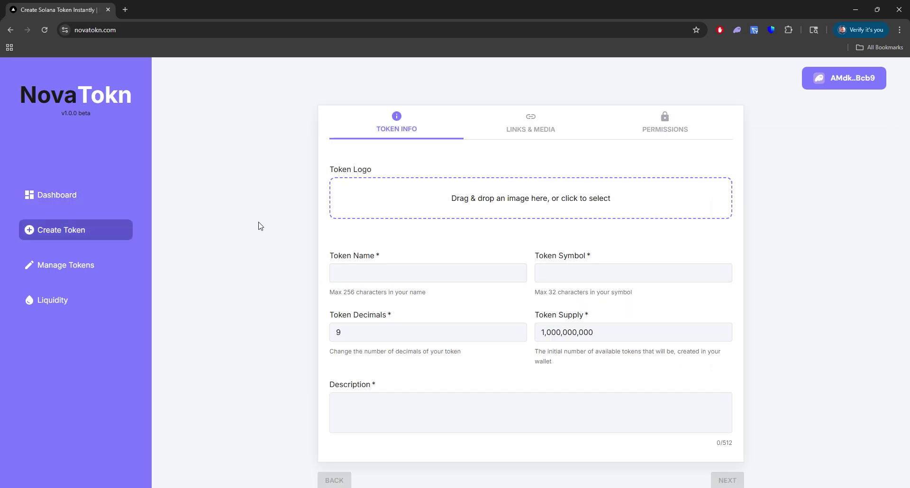
{"action": "left_click", "coordinate": [516, 204]}
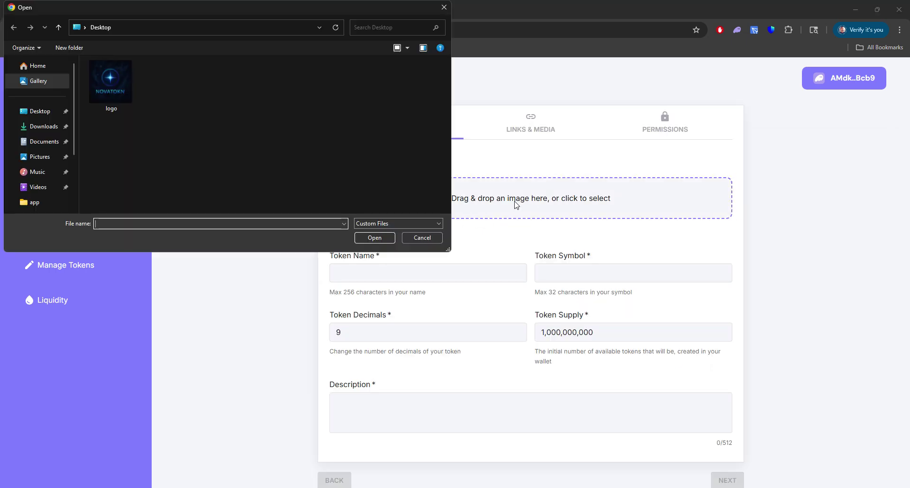
{"action": "left_click", "coordinate": [118, 87]}
{"action": "left_click", "coordinate": [370, 238]}
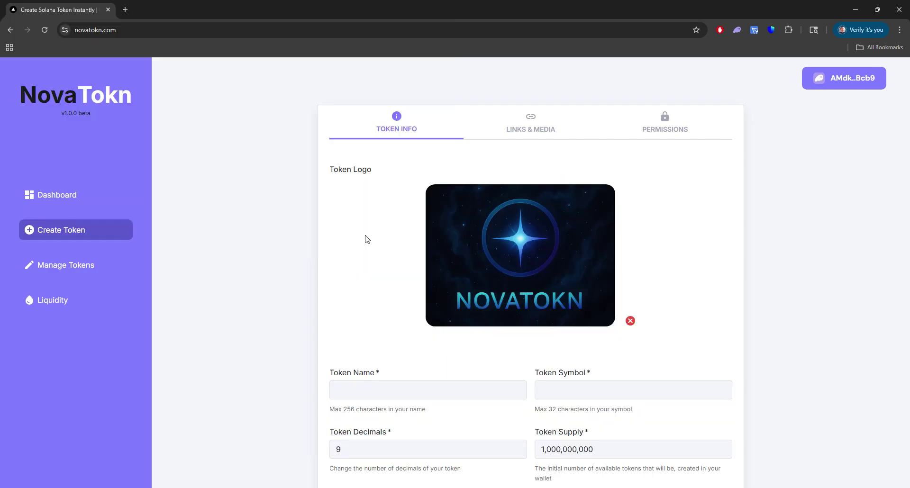
{"action": "scroll", "coordinate": [761, 256], "scroll_direction": "down", "scroll_amount": 3}
Step: Enter the token name 'NovaTokn Meme' and the symbol NVTKM
{"action": "left_click", "coordinate": [398, 236]}
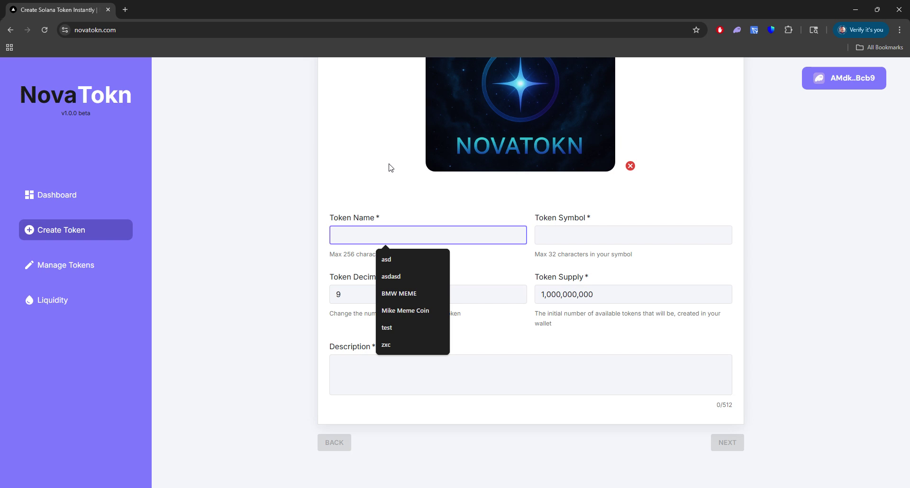
{"action": "type", "text": "Novao"}
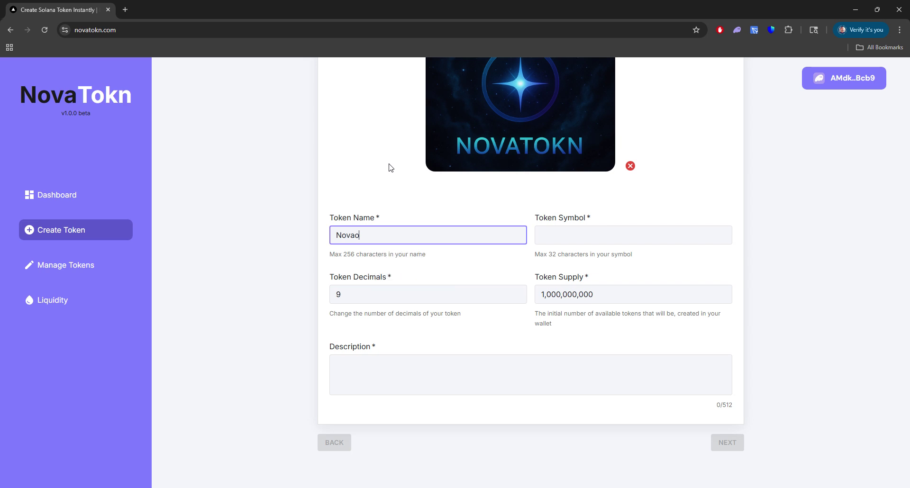
{"action": "key", "text": "BackSpace"}
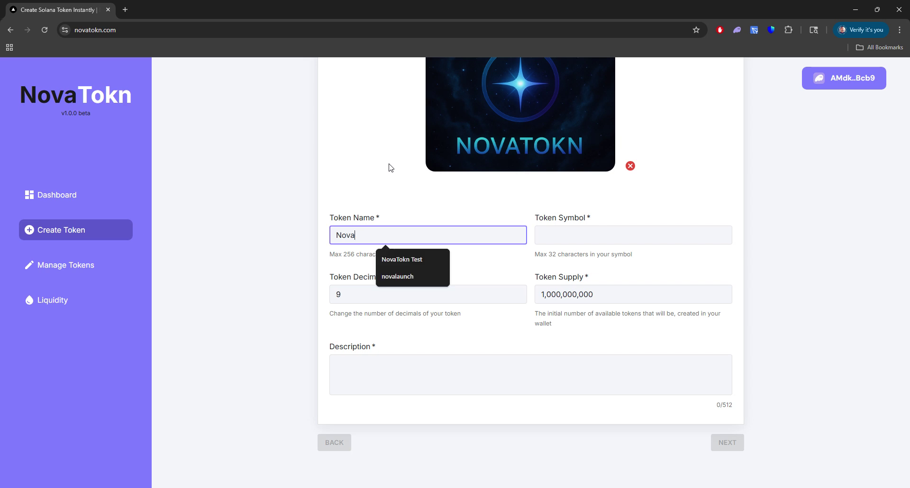
{"action": "type", "text": "Tokn Meme"}
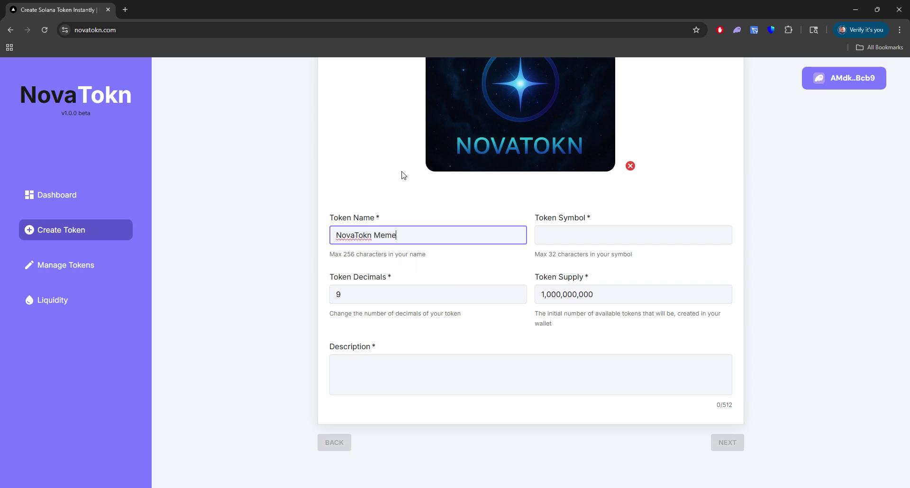
{"action": "left_click", "coordinate": [557, 241]}
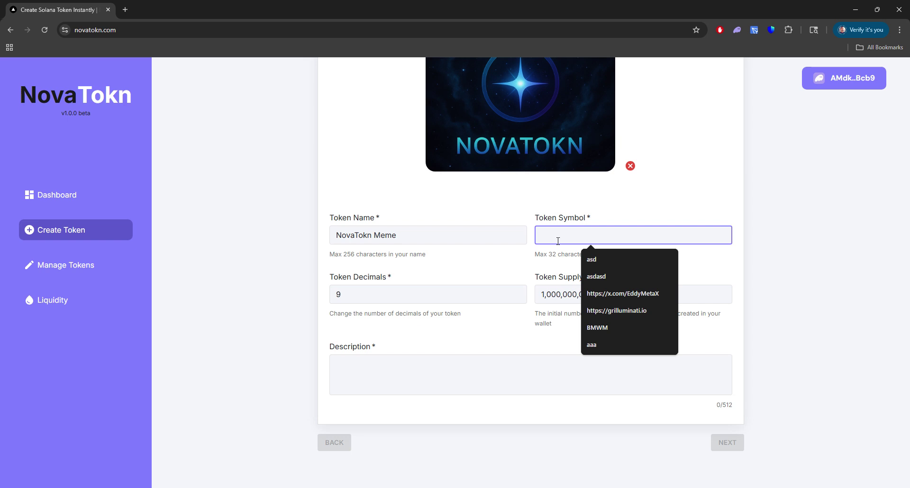
{"action": "type", "text": "NVTKM"}
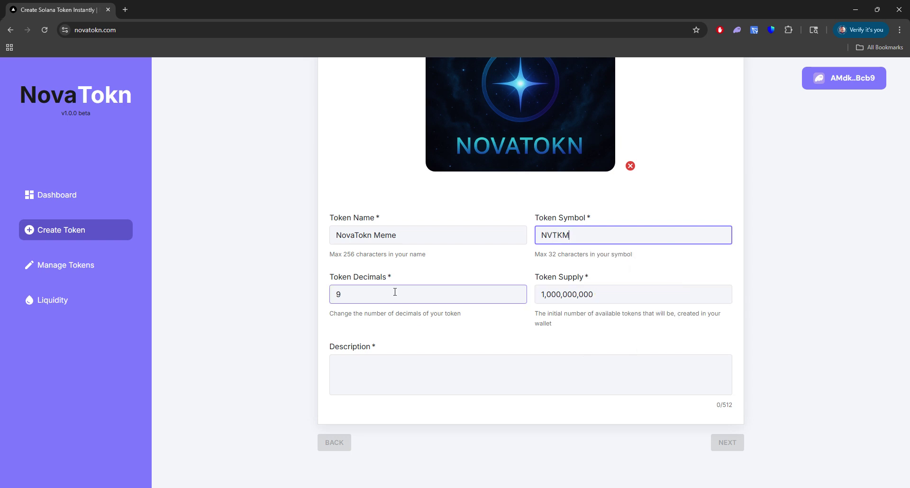
Step: Write a description calling it a test for NovaTokn Meme, pasting in the copied token name
{"action": "left_click", "coordinate": [475, 382]}
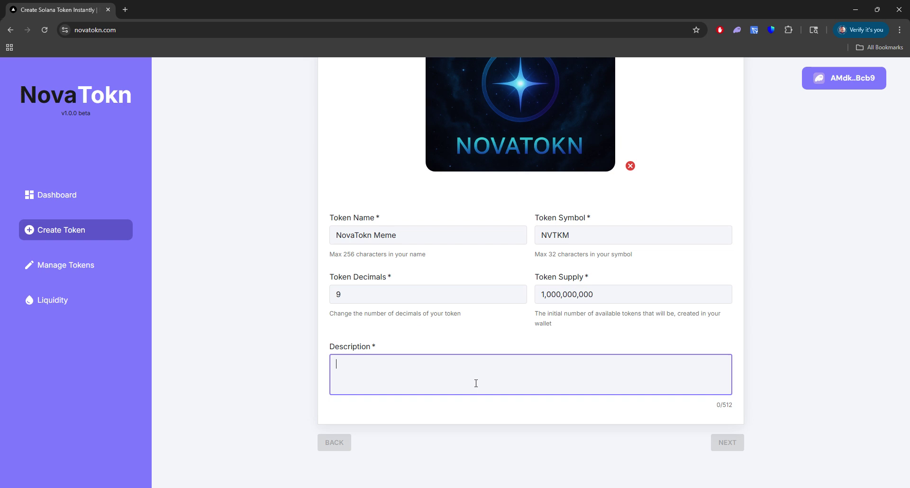
{"action": "type", "text": "This is a "}
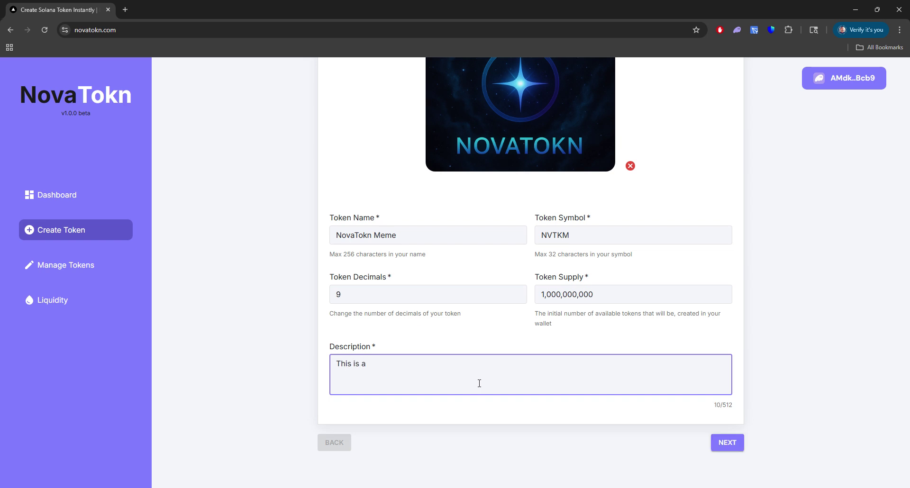
{"action": "type", "text": "tes"}
{"action": "type", "text": "t...."}
{"action": "type", "text": "Fo"}
{"action": "key", "text": "BackSpace"}
{"action": "key", "text": "BackSpace"}
{"action": "key", "text": "BackSpace"}
{"action": "key", "text": "BackSpace"}
{"action": "type", "text": "fo"}
{"action": "left_click", "coordinate": [455, 236]}
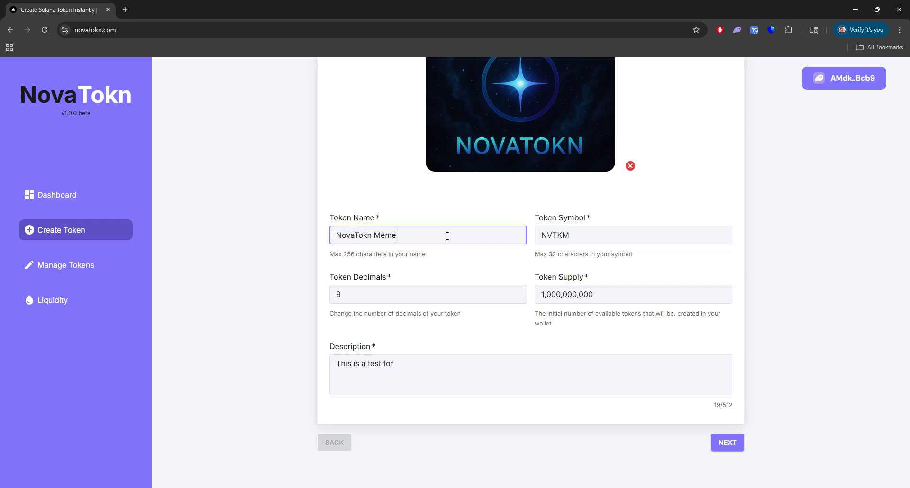
{"action": "key", "text": "ctrl+a"}
{"action": "key", "text": "ctrl+c"}
{"action": "left_click", "coordinate": [455, 360]}
{"action": "key", "text": "ctrl+v"}
{"action": "scroll", "coordinate": [817, 367], "scroll_direction": "up", "scroll_amount": 3}
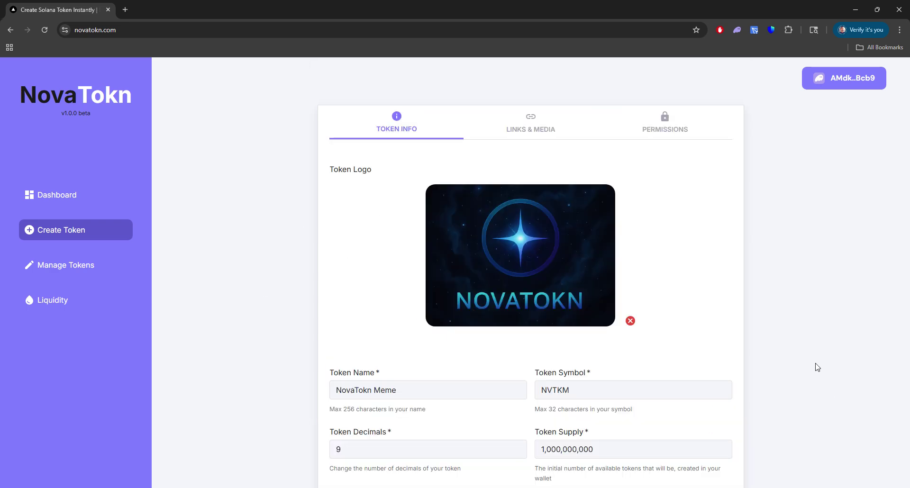
{"action": "scroll", "coordinate": [817, 367], "scroll_direction": "down", "scroll_amount": 3}
{"action": "scroll", "coordinate": [743, 449], "scroll_direction": "up", "scroll_amount": 3}
Step: Advance to the Links & Media step and turn on Add Social Links
{"action": "scroll", "coordinate": [769, 445], "scroll_direction": "down", "scroll_amount": 5}
{"action": "left_click", "coordinate": [736, 447]}
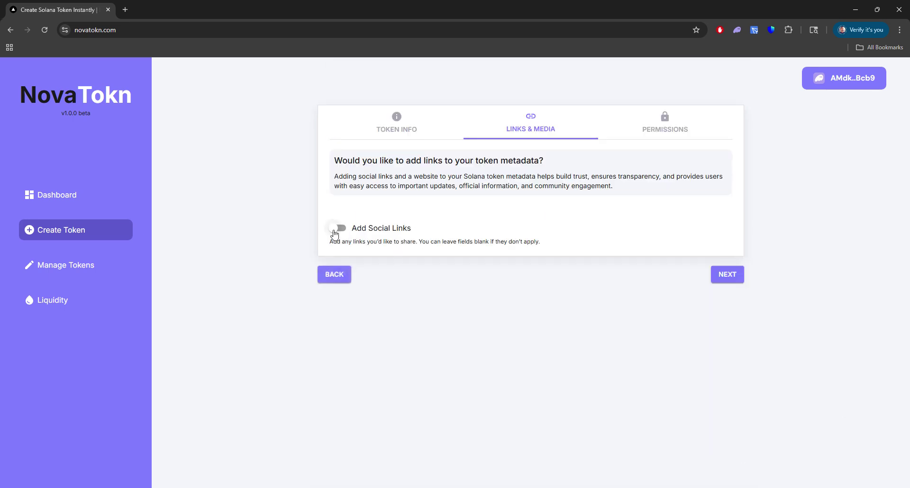
{"action": "left_click", "coordinate": [336, 228]}
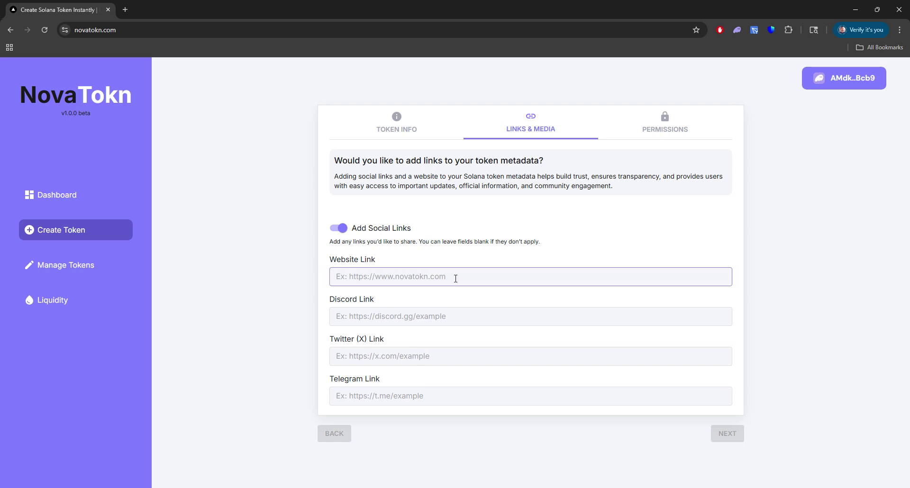
{"action": "left_click", "coordinate": [398, 276]}
{"action": "left_click", "coordinate": [379, 316]}
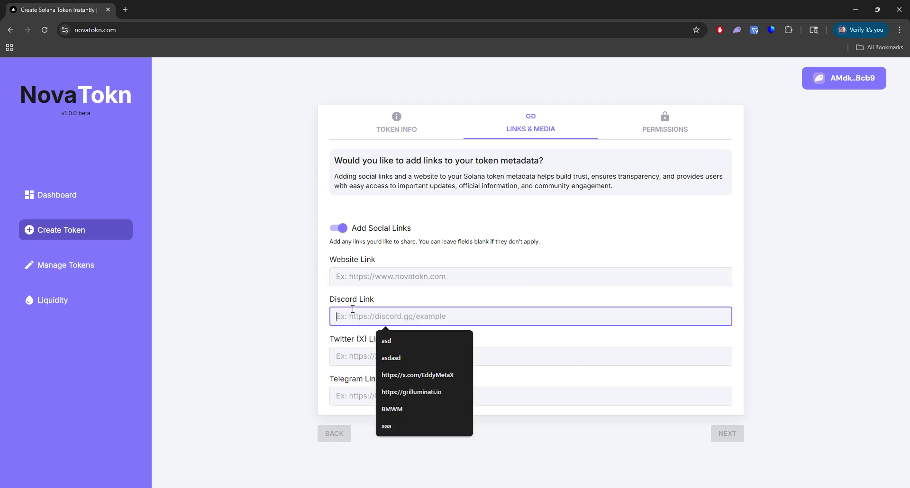
{"action": "left_click", "coordinate": [367, 356]}
{"action": "left_click", "coordinate": [360, 396]}
{"action": "left_click", "coordinate": [349, 285]}
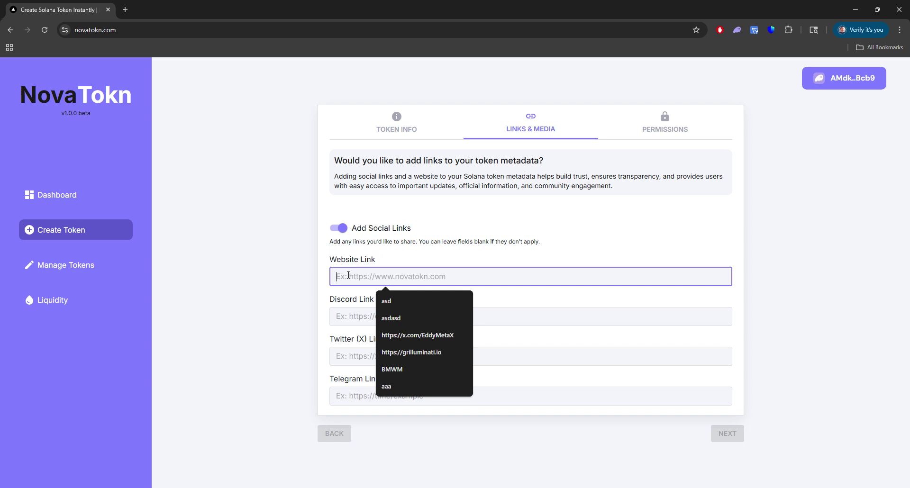
{"action": "left_click", "coordinate": [377, 251]}
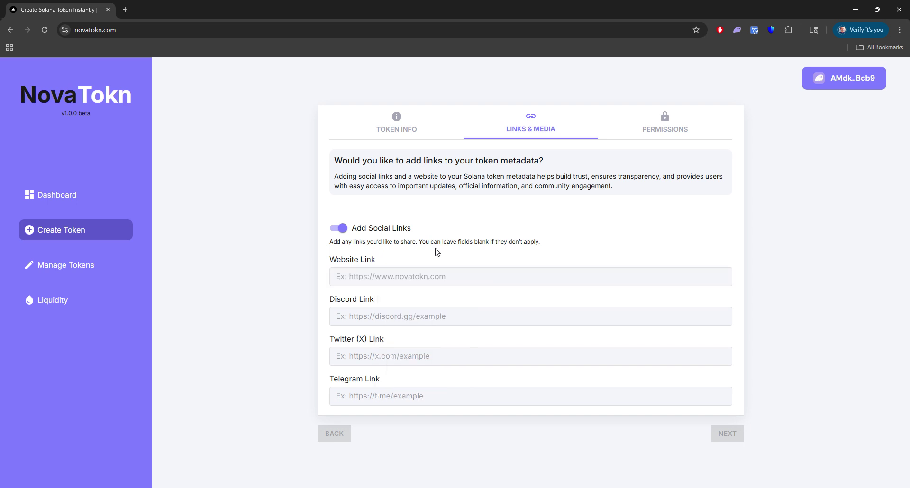
{"action": "left_click", "coordinate": [177, 29]}
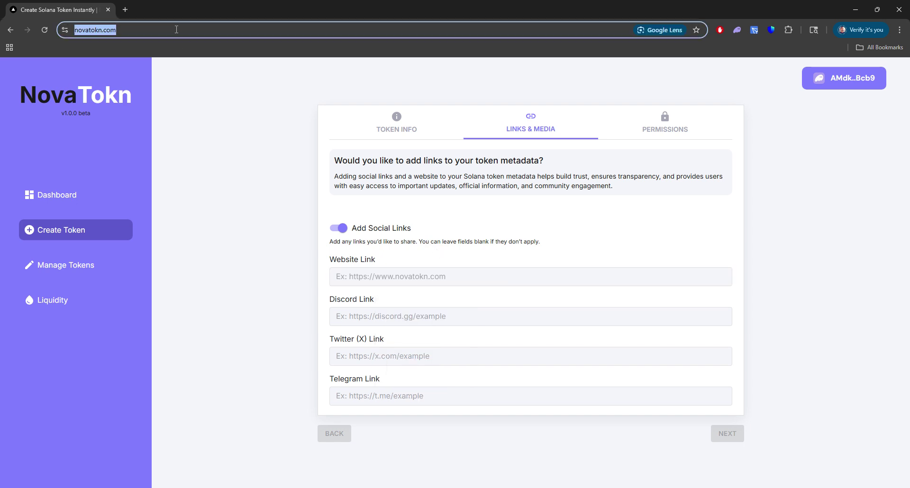
{"action": "key", "text": "ctrl+c"}
{"action": "left_click", "coordinate": [534, 271]}
{"action": "key", "text": "ctrl+v"}
{"action": "left_click", "coordinate": [389, 318]}
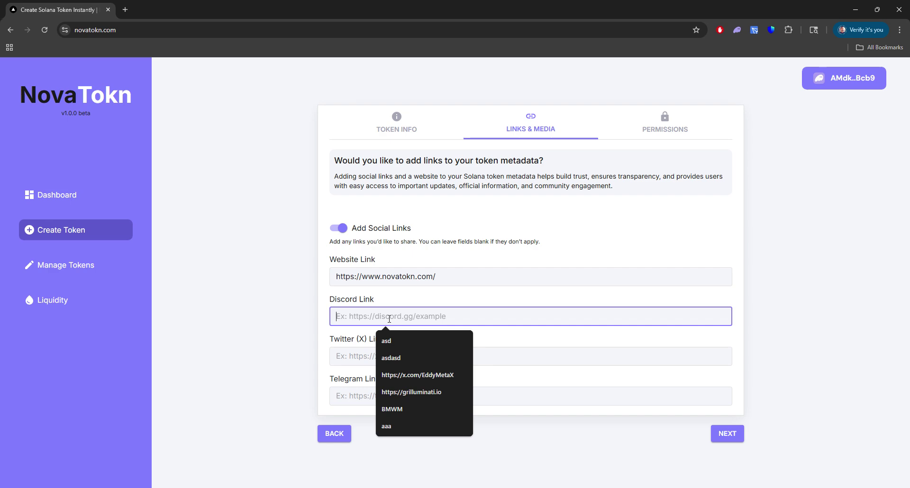
{"action": "left_click", "coordinate": [277, 316]}
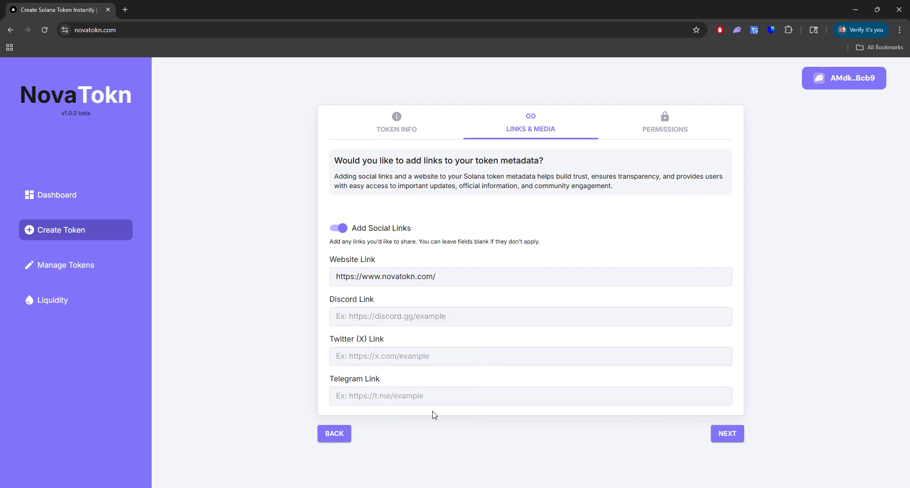
Step: Revoke freeze, mint and update authority for the token and preview its configuration
{"action": "left_click", "coordinate": [727, 434]}
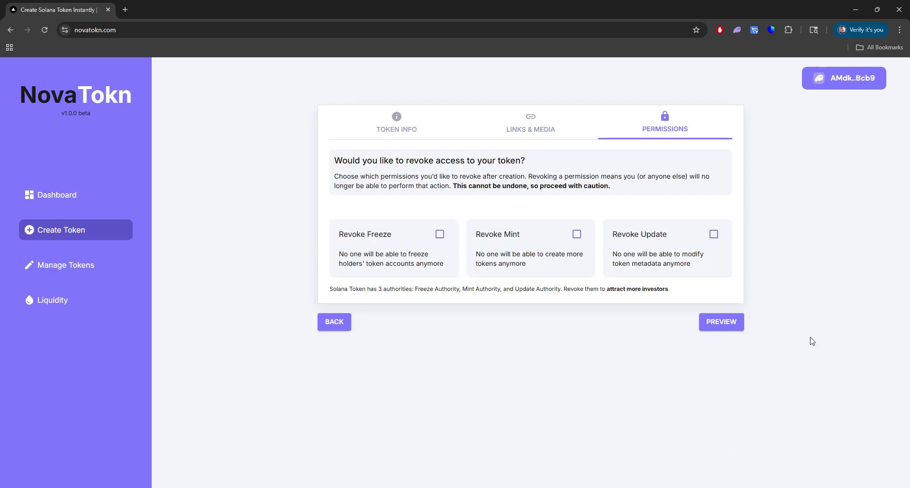
{"action": "left_click", "coordinate": [441, 244]}
{"action": "left_click", "coordinate": [560, 244]}
{"action": "left_click", "coordinate": [712, 235]}
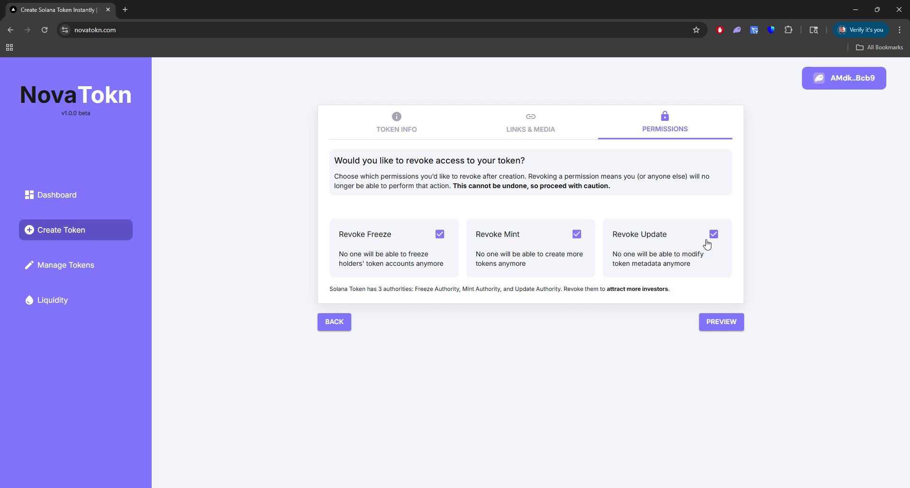
{"action": "left_click", "coordinate": [719, 325]}
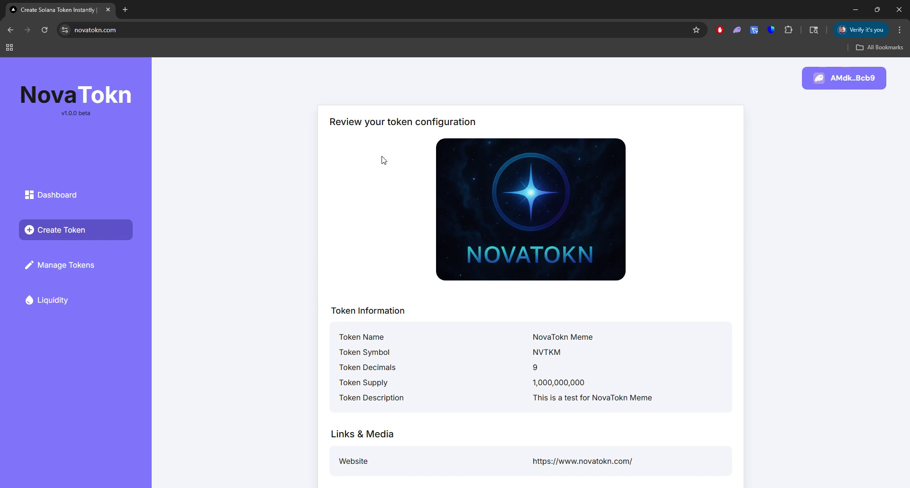
Step: Review the Permissions section showing freeze, mint and update all revoked
{"action": "scroll", "coordinate": [379, 164], "scroll_direction": "down", "scroll_amount": 2}
{"action": "scroll", "coordinate": [379, 165], "scroll_direction": "down", "scroll_amount": 1}
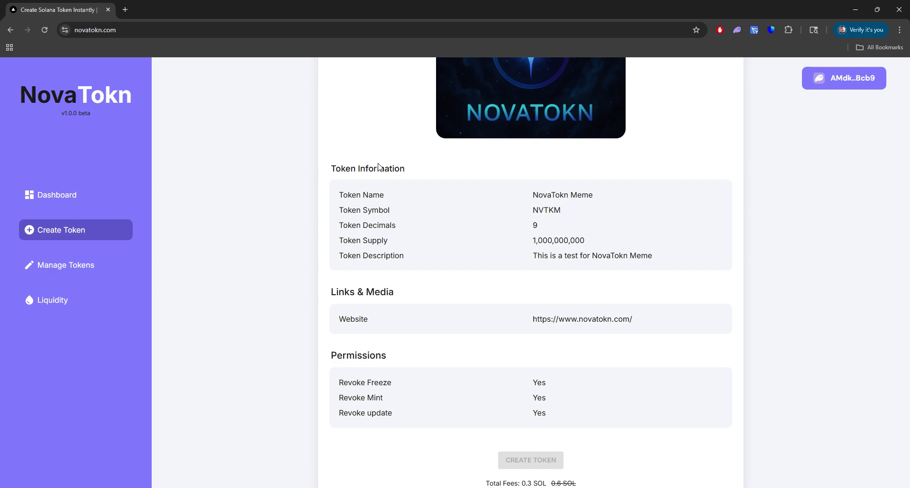
{"action": "scroll", "coordinate": [493, 158], "scroll_direction": "up", "scroll_amount": 2}
{"action": "scroll", "coordinate": [441, 189], "scroll_direction": "down", "scroll_amount": 2}
{"action": "scroll", "coordinate": [556, 355], "scroll_direction": "down", "scroll_amount": 2}
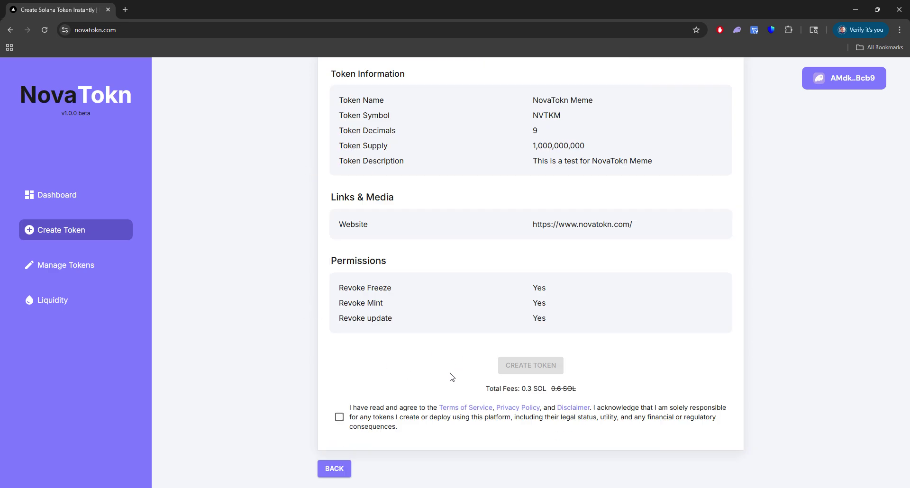
{"action": "left_click_drag", "start_coordinate": [538, 296], "coordinate": [589, 321]}
{"action": "left_click", "coordinate": [595, 319]}
{"action": "scroll", "coordinate": [602, 312], "scroll_direction": "up", "scroll_amount": 2}
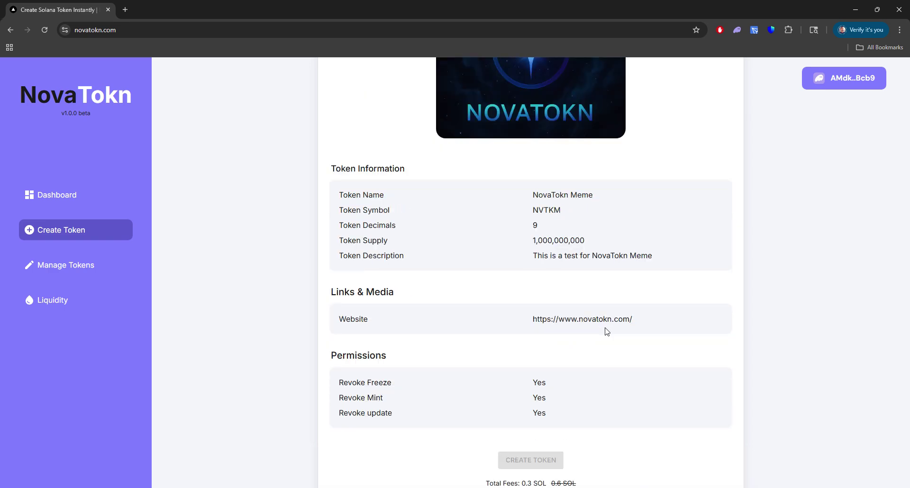
{"action": "scroll", "coordinate": [607, 332], "scroll_direction": "down", "scroll_amount": 3}
Step: Check the 0.3 SOL total fees and accept the terms
{"action": "left_click_drag", "start_coordinate": [481, 362], "coordinate": [581, 371]}
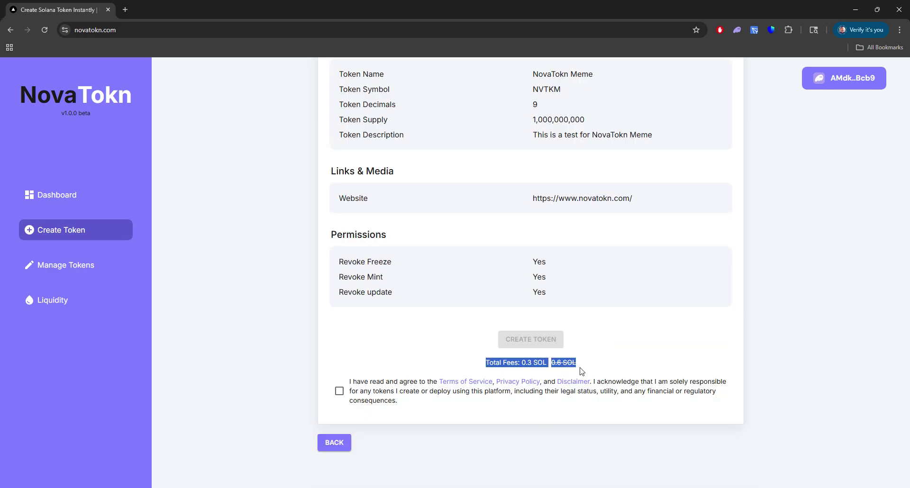
{"action": "left_click", "coordinate": [581, 371]}
{"action": "double_click", "coordinate": [529, 364]}
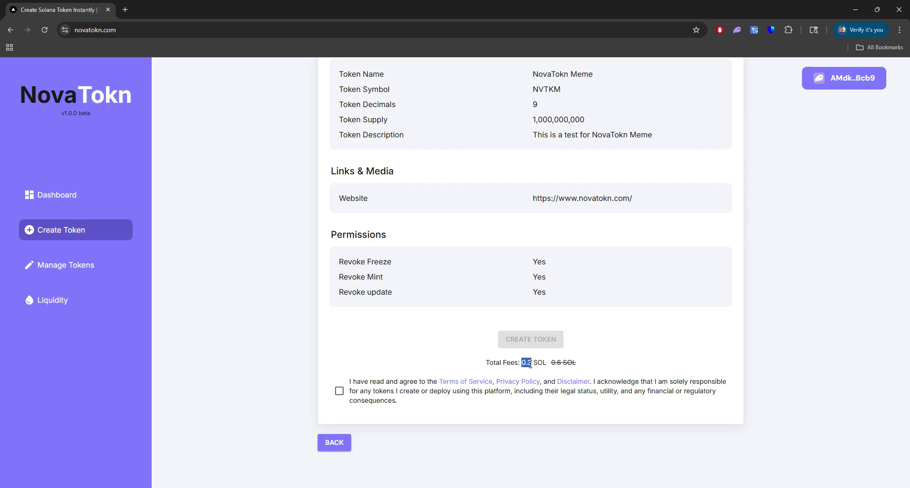
{"action": "left_click_drag", "start_coordinate": [533, 364], "coordinate": [547, 365]}
{"action": "scroll", "coordinate": [546, 366], "scroll_direction": "up", "scroll_amount": 4}
{"action": "scroll", "coordinate": [469, 259], "scroll_direction": "down", "scroll_amount": 4}
{"action": "scroll", "coordinate": [532, 242], "scroll_direction": "up", "scroll_amount": 1}
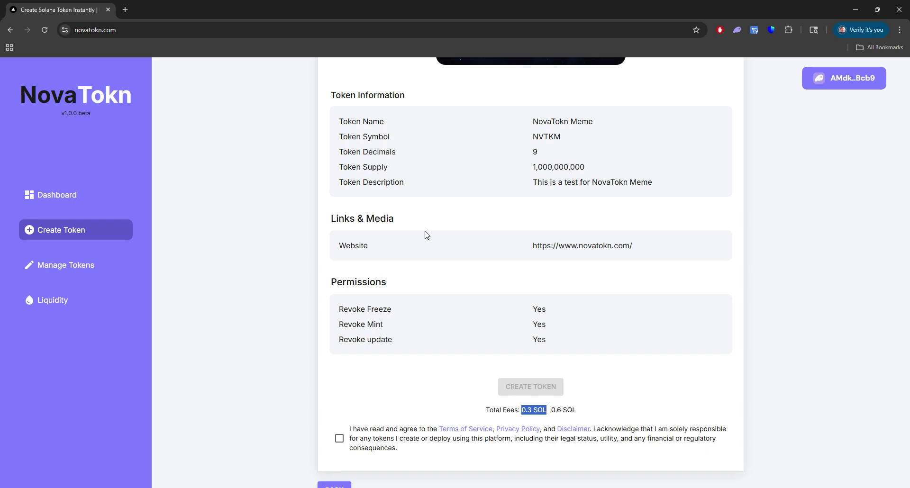
{"action": "scroll", "coordinate": [439, 240], "scroll_direction": "down", "scroll_amount": 1}
{"action": "left_click", "coordinate": [521, 363]}
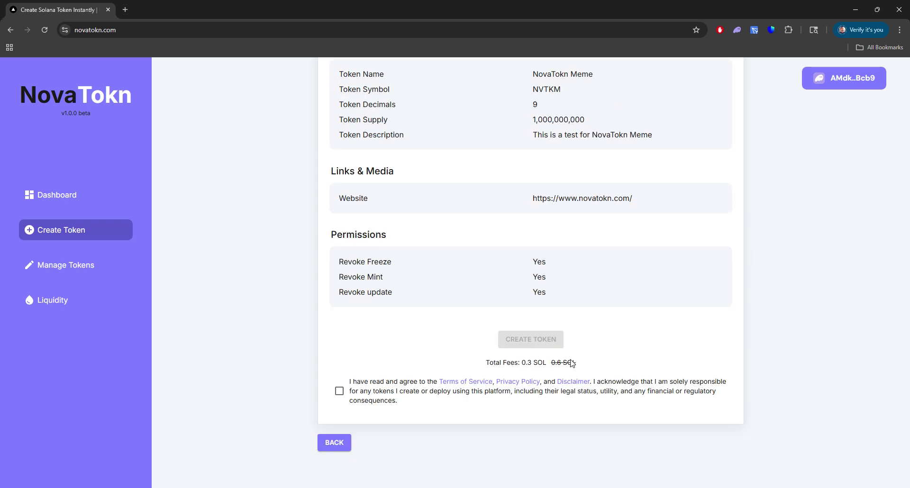
{"action": "left_click_drag", "start_coordinate": [521, 363], "coordinate": [547, 363]}
{"action": "left_click", "coordinate": [646, 351]}
{"action": "left_click", "coordinate": [339, 392]}
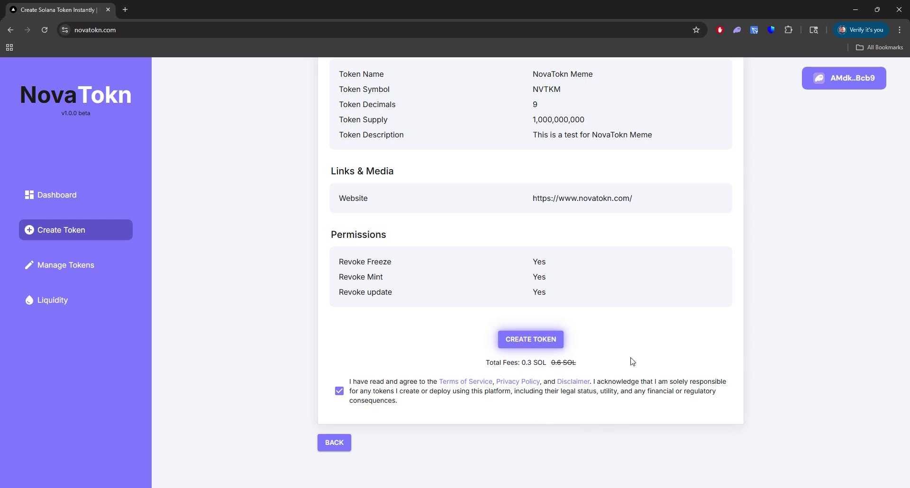
Step: Start creating the token, unlock Phantom with its password, and confirm the flagged transaction
{"action": "left_click", "coordinate": [521, 345]}
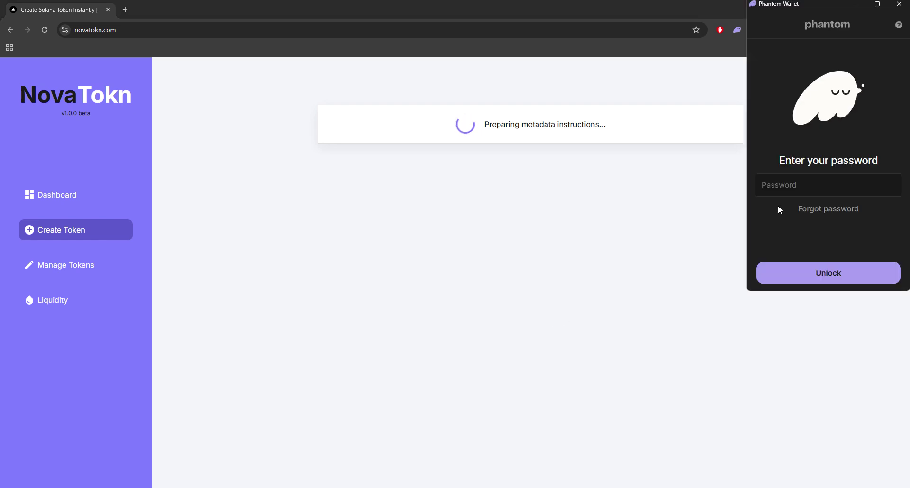
{"action": "type", "text": "••••••••••"}
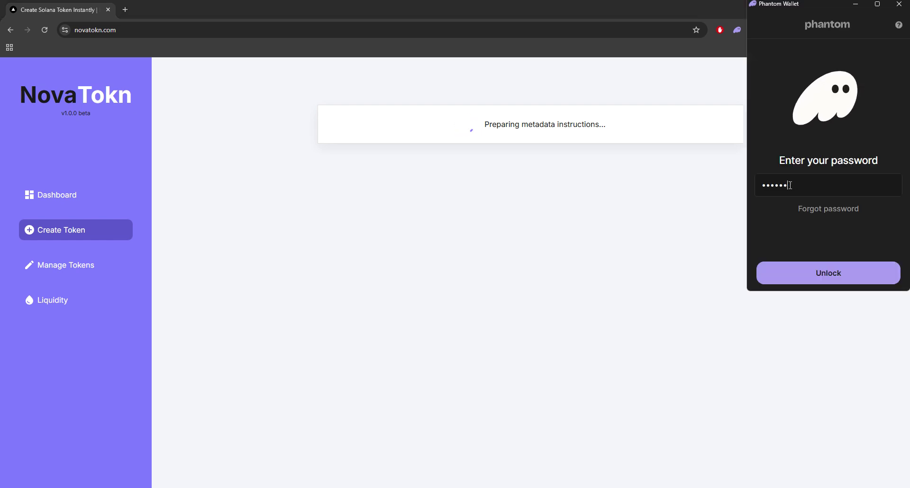
{"action": "key", "text": "Return"}
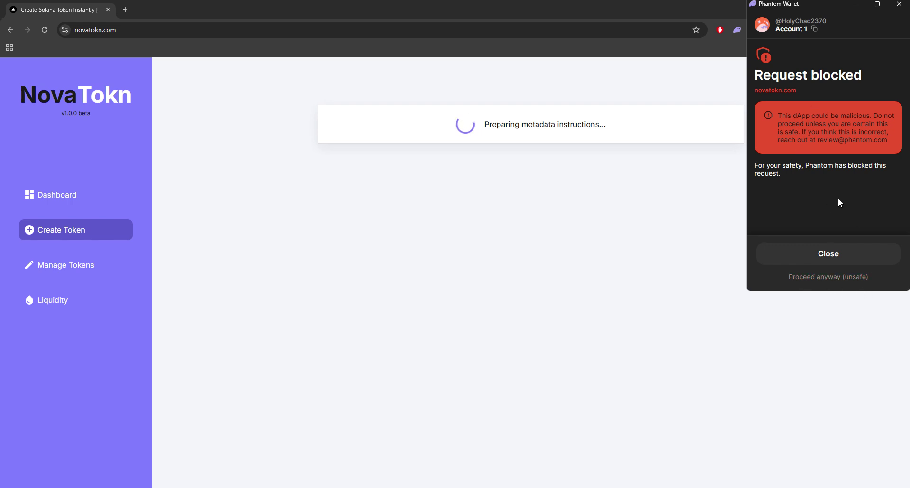
{"action": "left_click", "coordinate": [825, 279]}
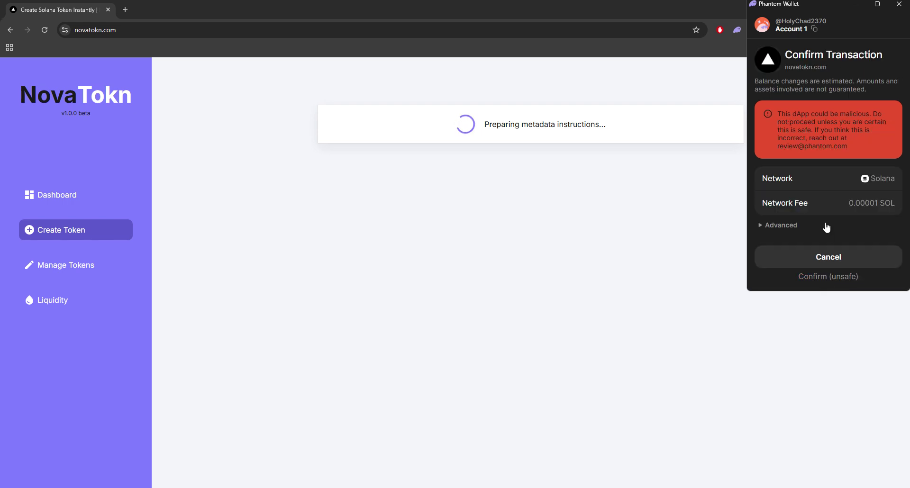
{"action": "left_click", "coordinate": [825, 277]}
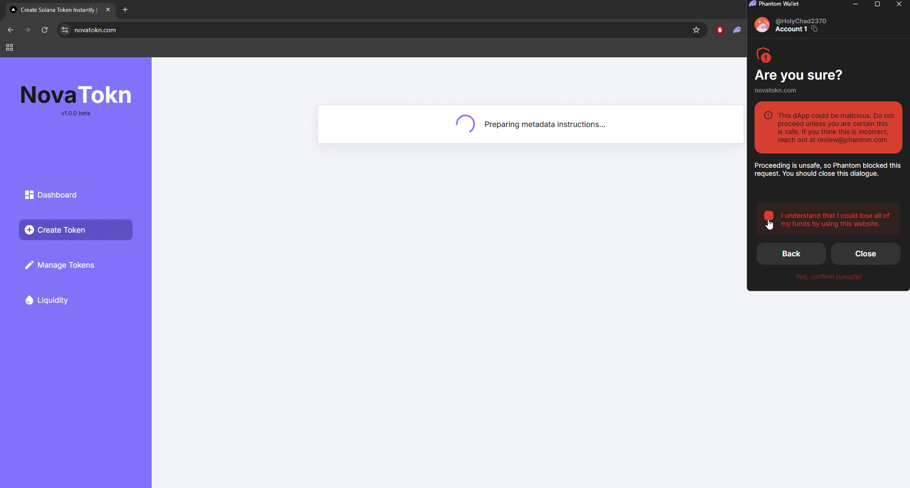
{"action": "left_click", "coordinate": [768, 217]}
{"action": "left_click", "coordinate": [811, 278]}
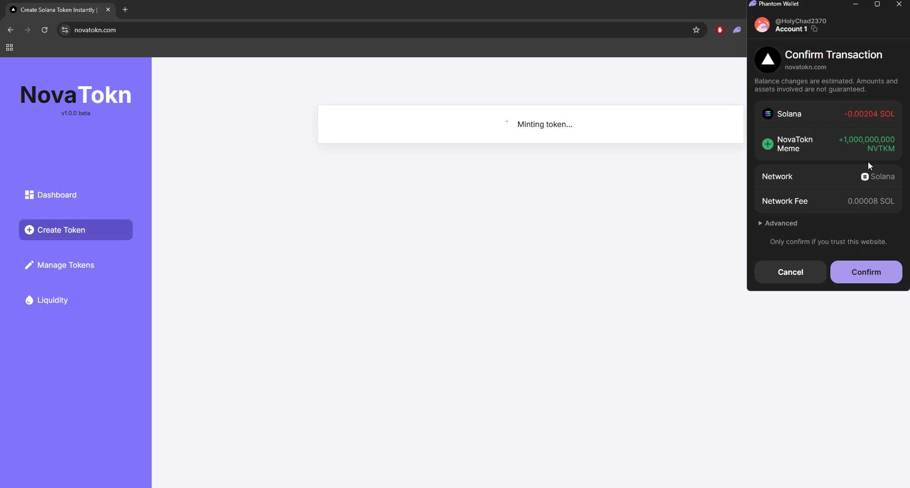
Step: Approve minting 1,000,000,000 NVTKM and revoking its mint, freeze and update authorities
{"action": "left_click", "coordinate": [866, 272]}
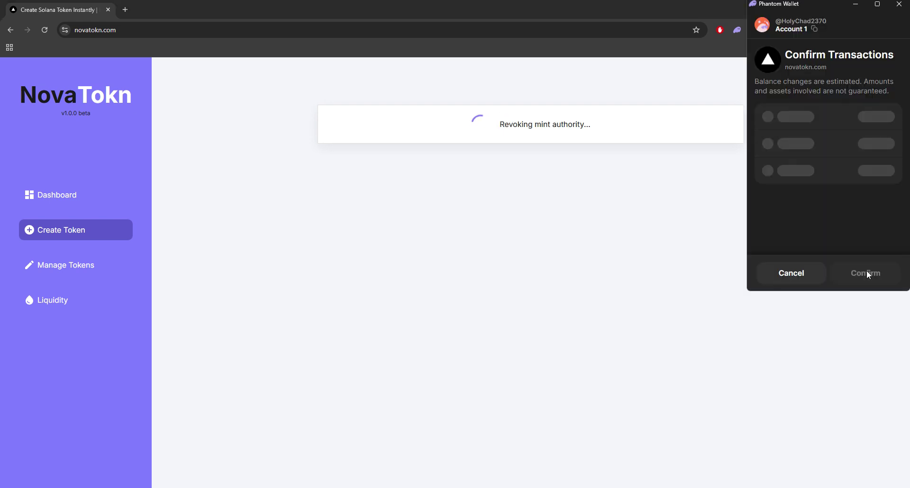
{"action": "left_click", "coordinate": [866, 274]}
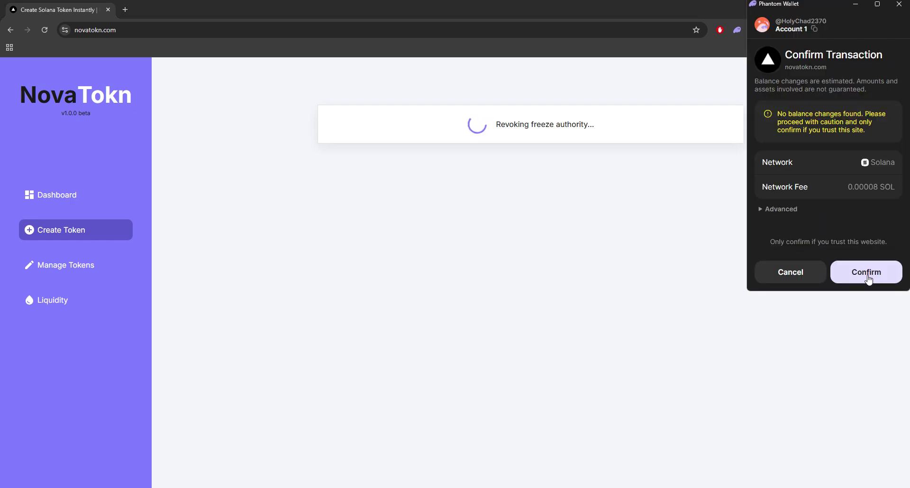
{"action": "left_click", "coordinate": [872, 276]}
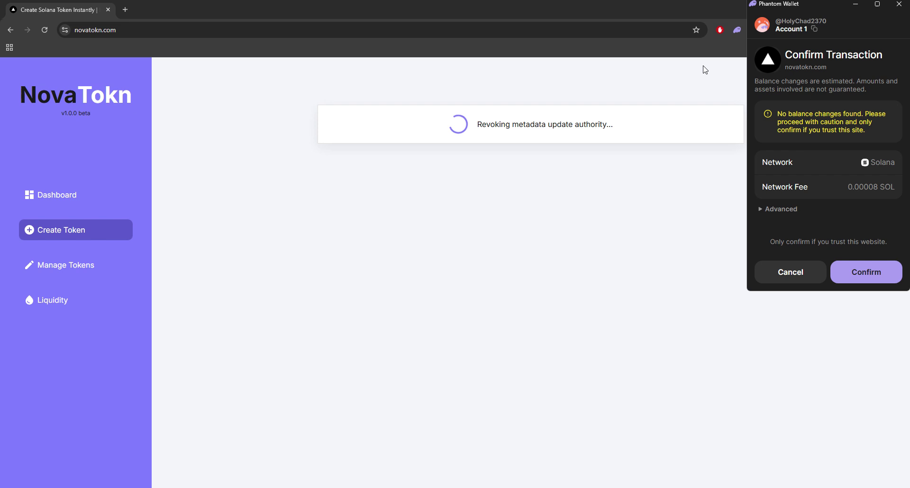
{"action": "left_click", "coordinate": [872, 275]}
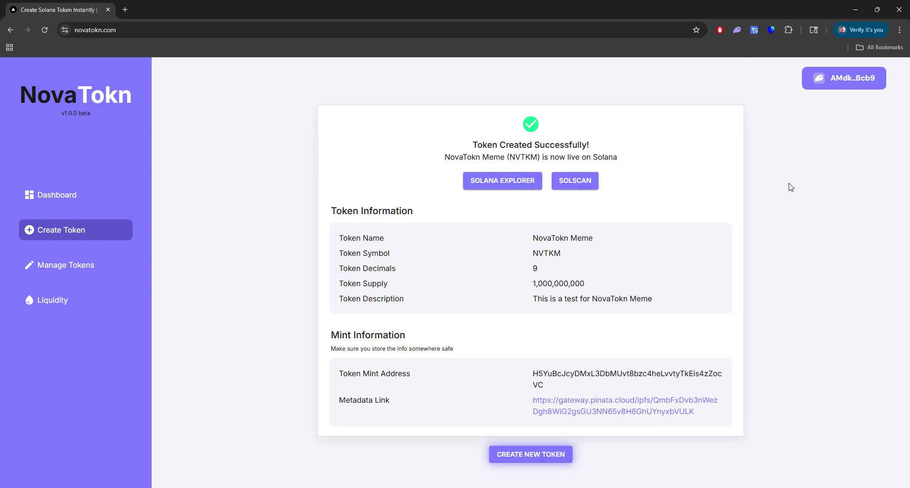
Step: Open the NVTKM token on Solana Explorer, then return to the success page
{"action": "left_click_drag", "start_coordinate": [439, 157], "coordinate": [642, 157]}
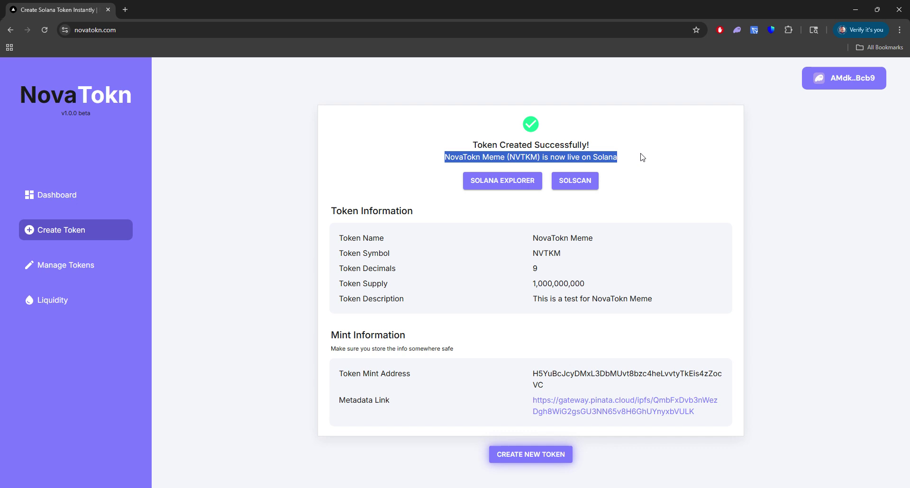
{"action": "left_click", "coordinate": [639, 131]}
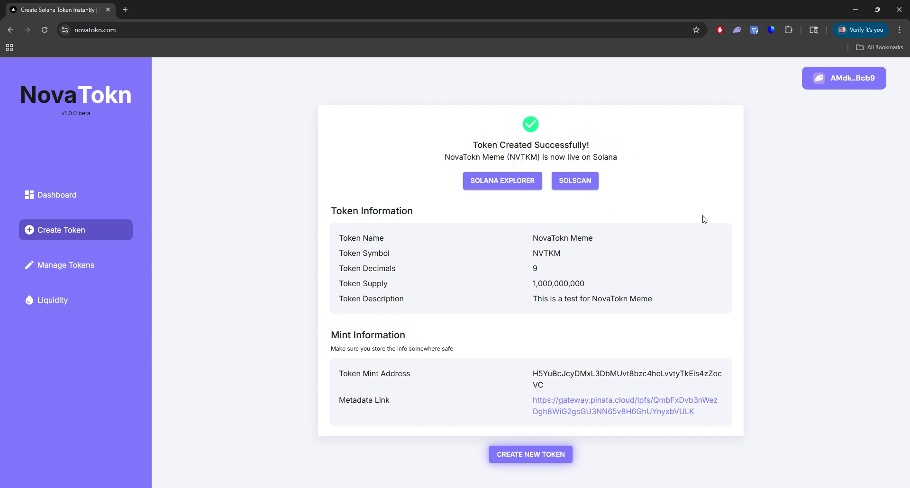
{"action": "left_click", "coordinate": [501, 185]}
{"action": "left_click", "coordinate": [69, 9]}
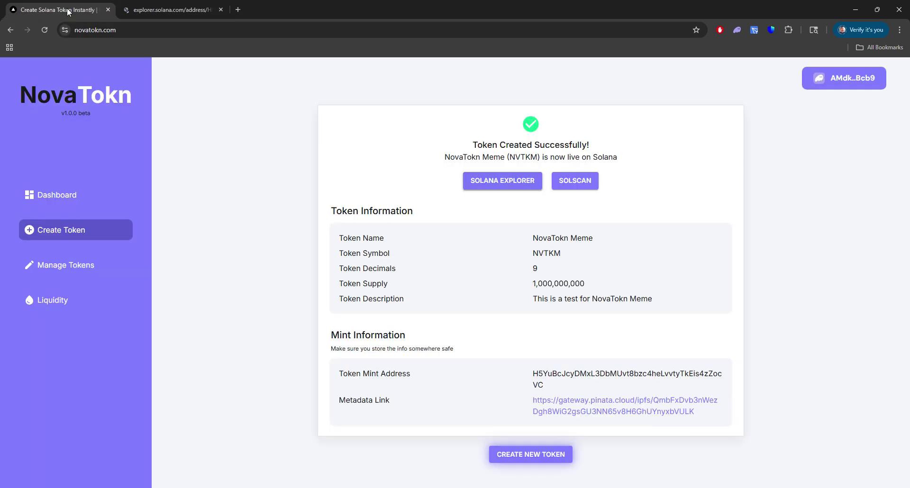
Step: Open the token on Solscan, reorder the tabs, and review Explorer's four successful transactions
{"action": "left_click", "coordinate": [584, 186]}
{"action": "left_click_drag", "start_coordinate": [167, 5], "coordinate": [285, 10]}
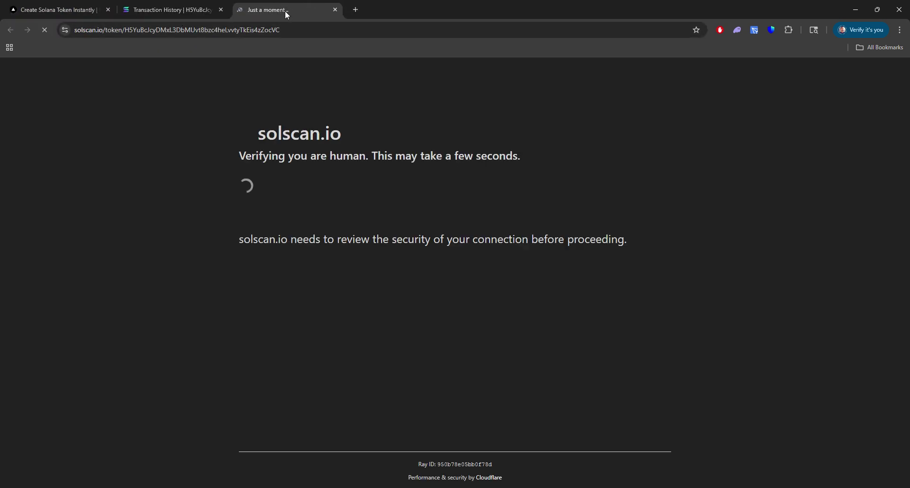
{"action": "left_click", "coordinate": [158, 7]}
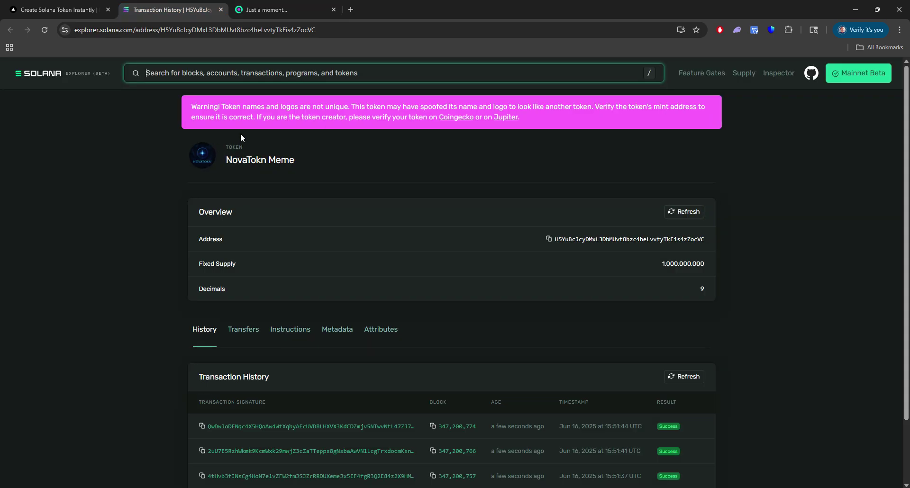
{"action": "scroll", "coordinate": [781, 270], "scroll_direction": "down", "scroll_amount": 2}
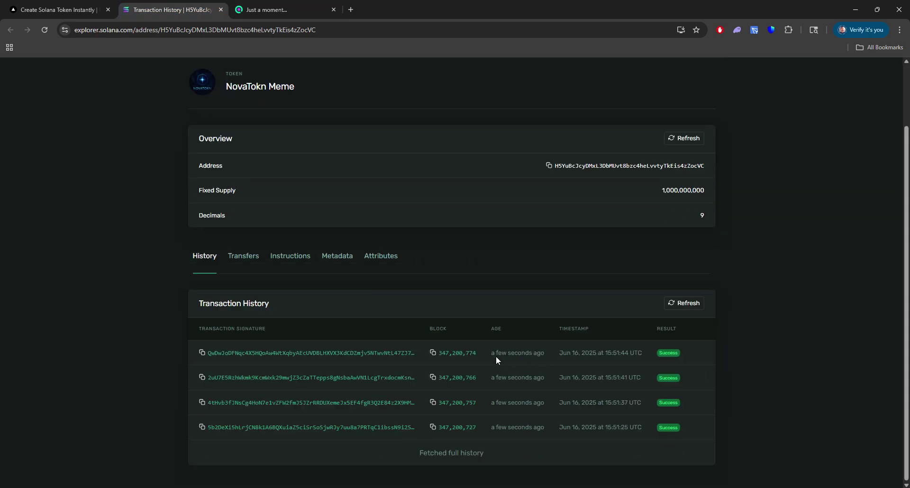
{"action": "scroll", "coordinate": [806, 159], "scroll_direction": "up", "scroll_amount": 2}
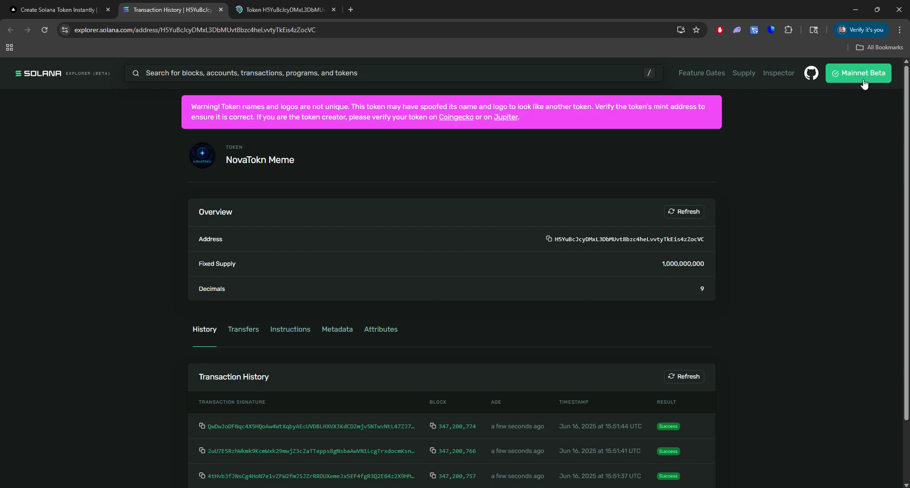
{"action": "scroll", "coordinate": [378, 198], "scroll_direction": "down", "scroll_amount": 2}
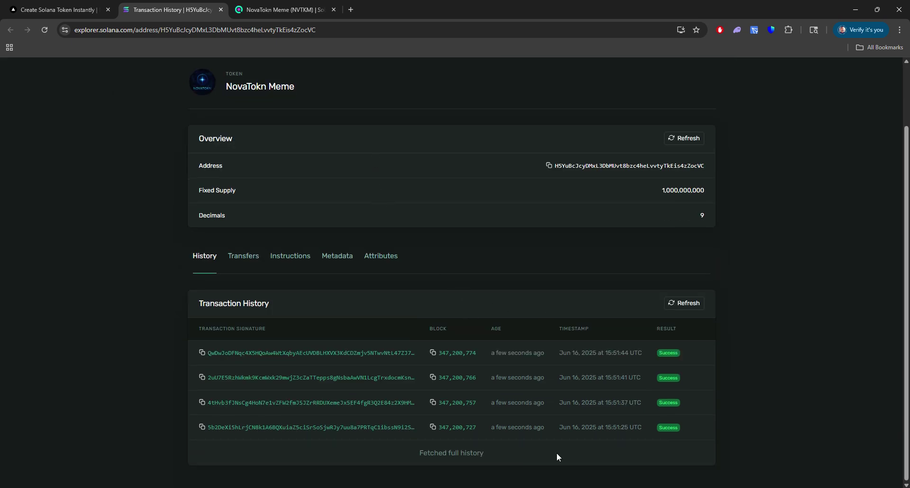
{"action": "scroll", "coordinate": [684, 337], "scroll_direction": "up", "scroll_amount": 2}
Step: Inspect the NovaTokn Meme authorities on Solscan, confirming the mint authority shows N/A
{"action": "left_click", "coordinate": [263, 10]}
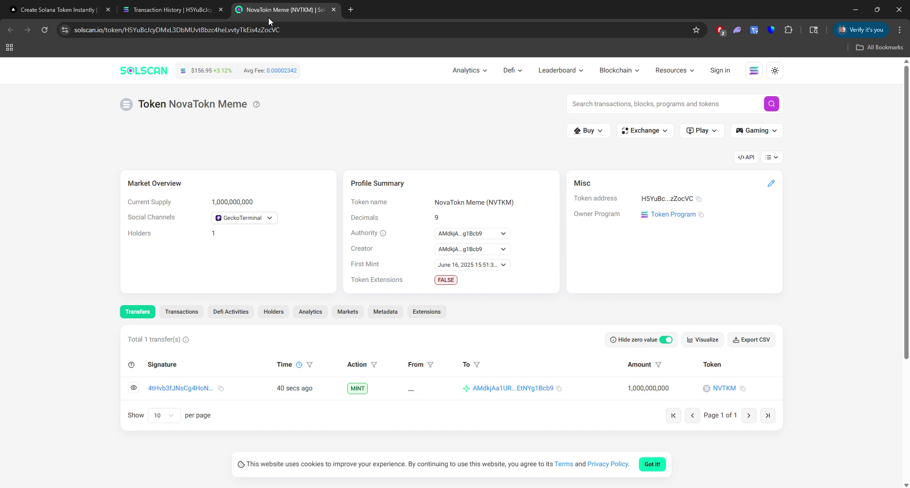
{"action": "left_click", "coordinate": [264, 217]}
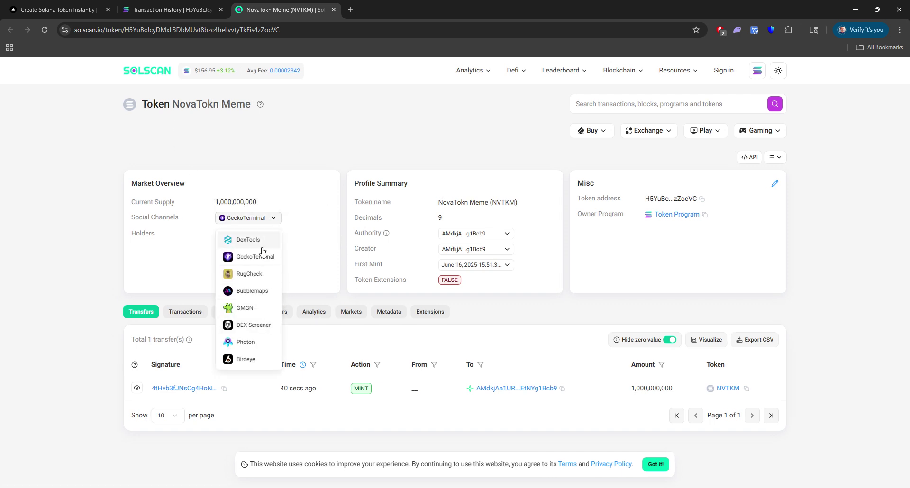
{"action": "left_click", "coordinate": [310, 223]}
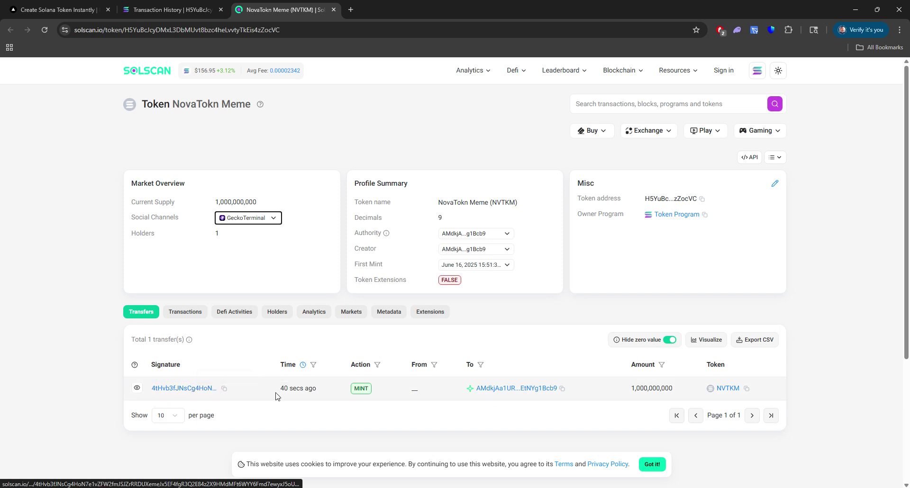
{"action": "left_click", "coordinate": [507, 233]}
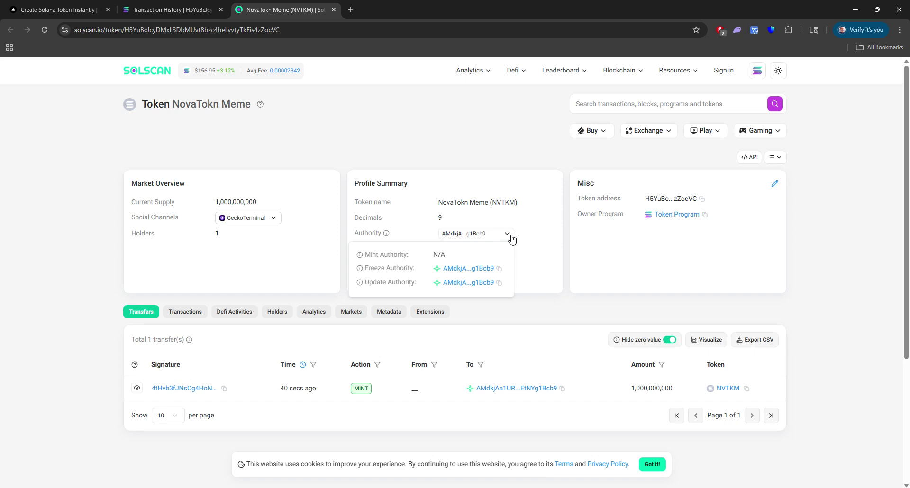
{"action": "left_click", "coordinate": [511, 237]}
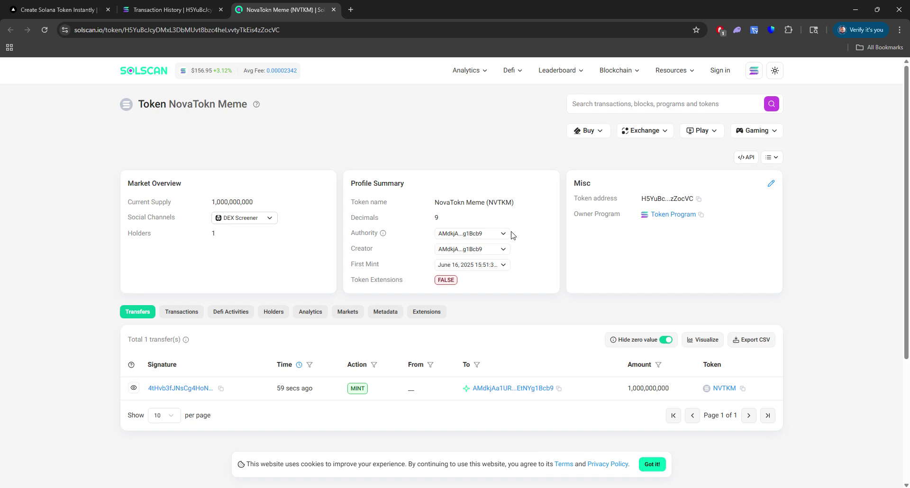
{"action": "left_click", "coordinate": [505, 234]}
{"action": "left_click", "coordinate": [462, 167]}
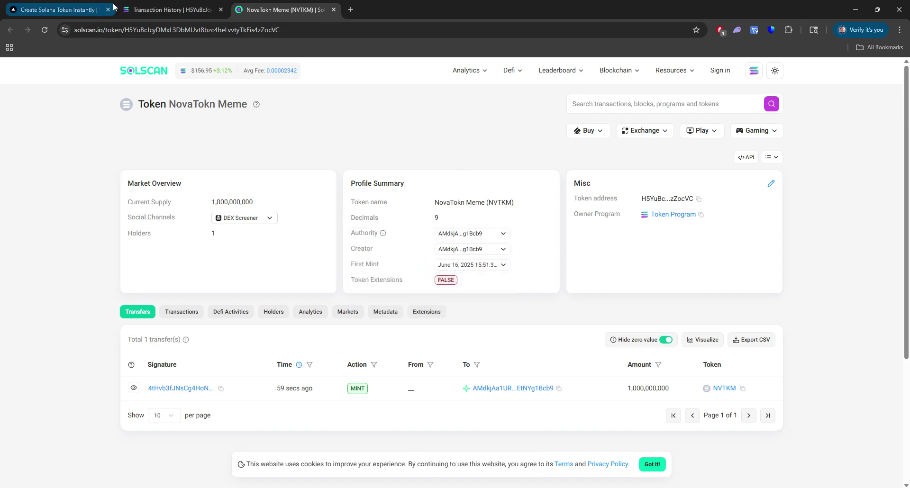
Step: Back on the NovaTokn summary, select the NVTKM token mint address
{"action": "left_click", "coordinate": [55, 10]}
{"action": "scroll", "coordinate": [584, 327], "scroll_direction": "down", "scroll_amount": 1}
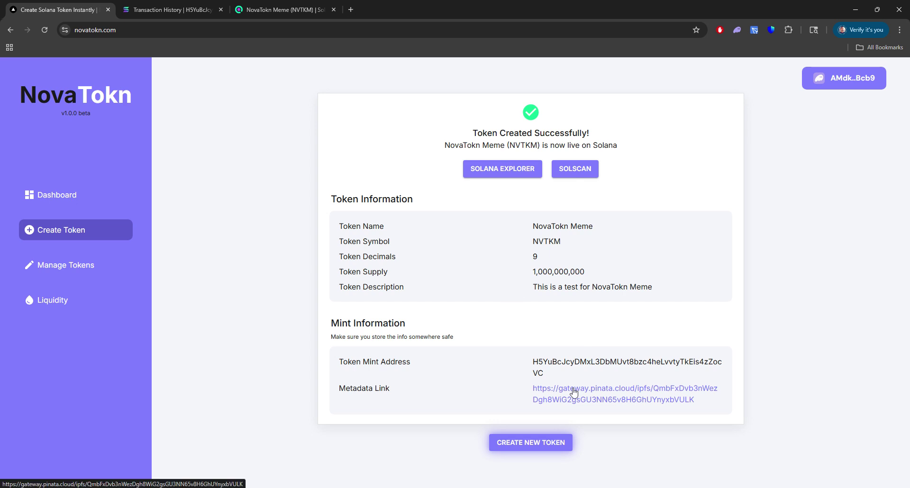
{"action": "double_click", "coordinate": [530, 367]}
{"action": "key", "text": "ctrl+c"}
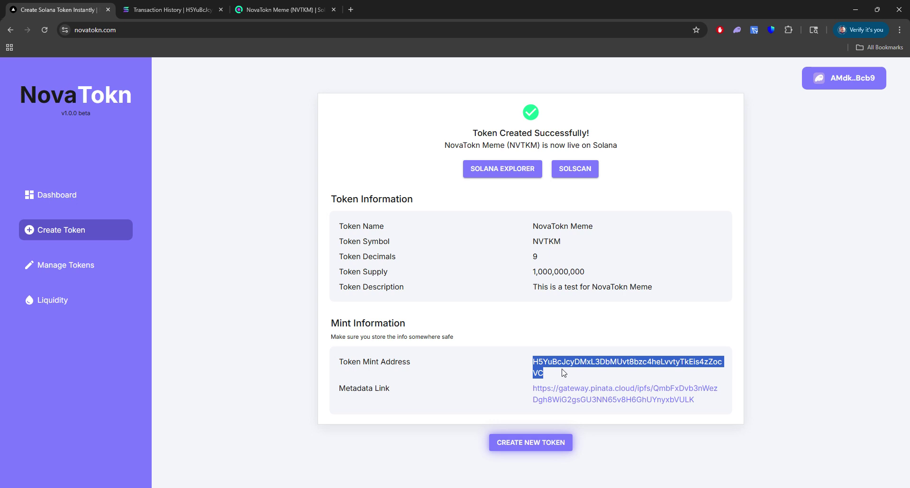
{"action": "left_click", "coordinate": [638, 309]}
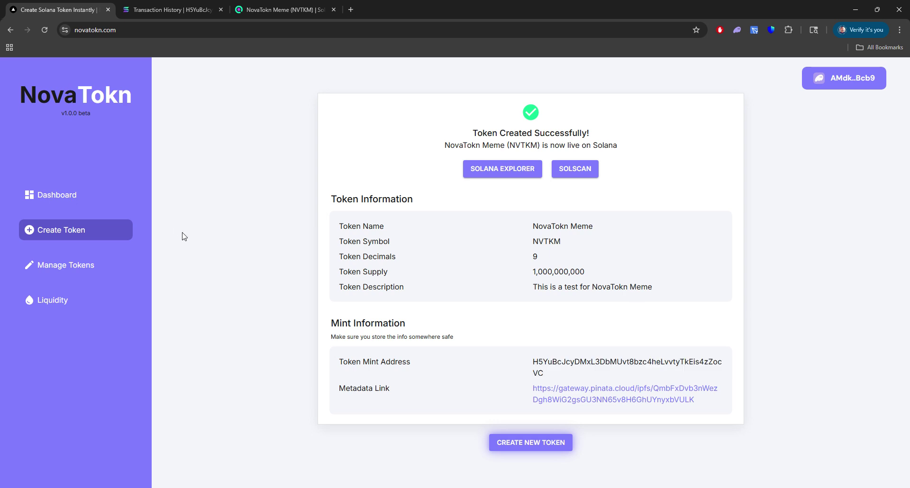
Step: Start a new liquidity pool with Orca as the provider
{"action": "left_click", "coordinate": [93, 307]}
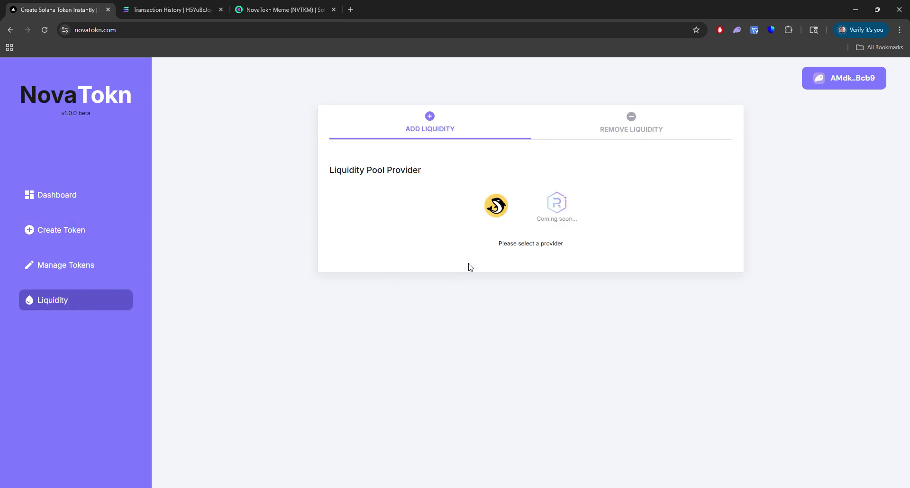
{"action": "left_click", "coordinate": [501, 209]}
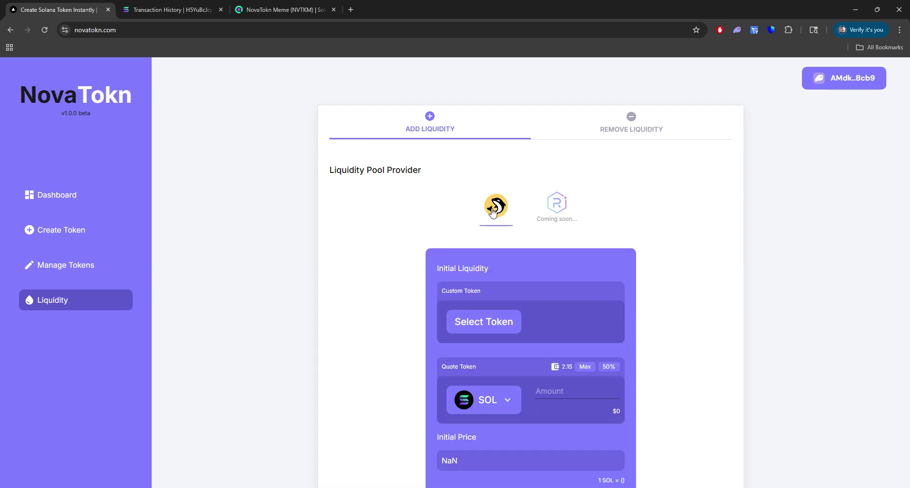
{"action": "scroll", "coordinate": [431, 151], "scroll_direction": "down", "scroll_amount": 2}
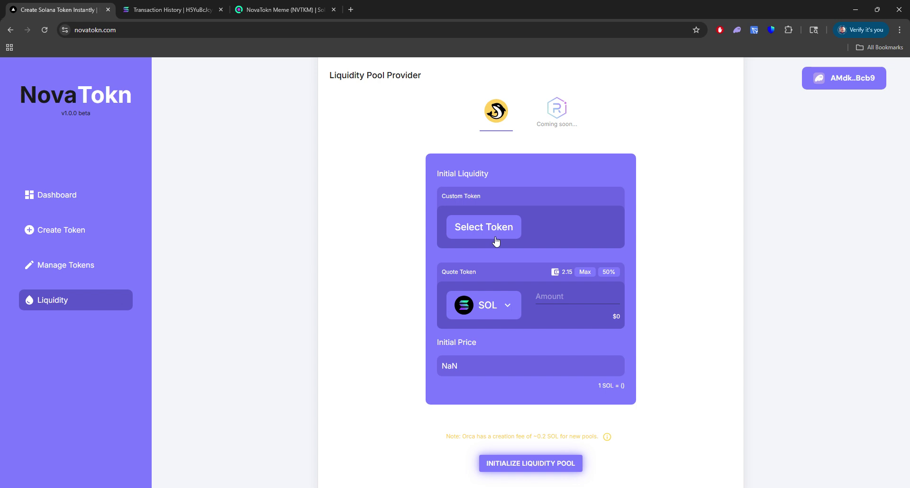
Step: Search for the custom token by mint address, then by name, and use NovaTokn Meme (NVTKM)
{"action": "left_click", "coordinate": [459, 229]}
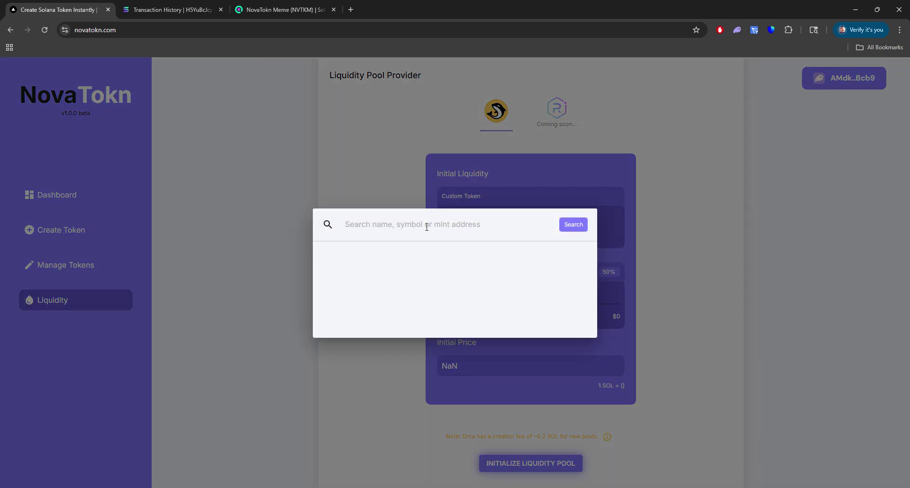
{"action": "key", "text": "ctrl+v"}
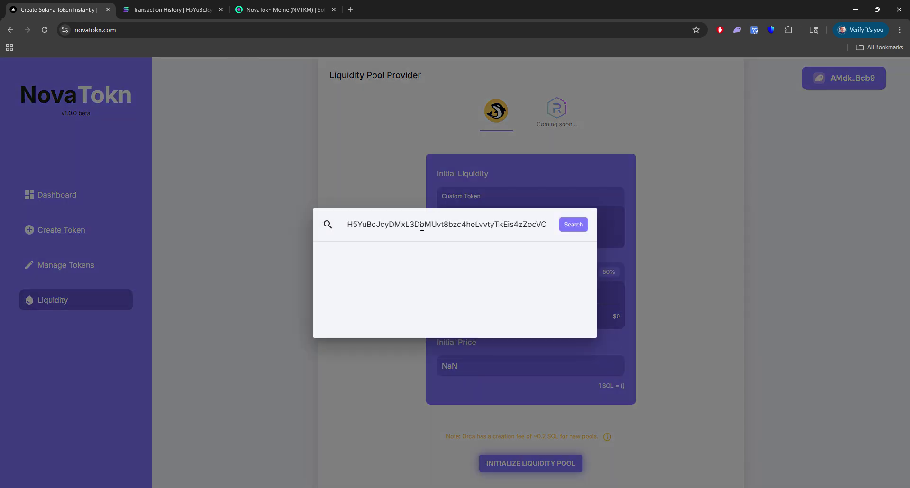
{"action": "key", "text": "Home"}
{"action": "key", "text": "Return"}
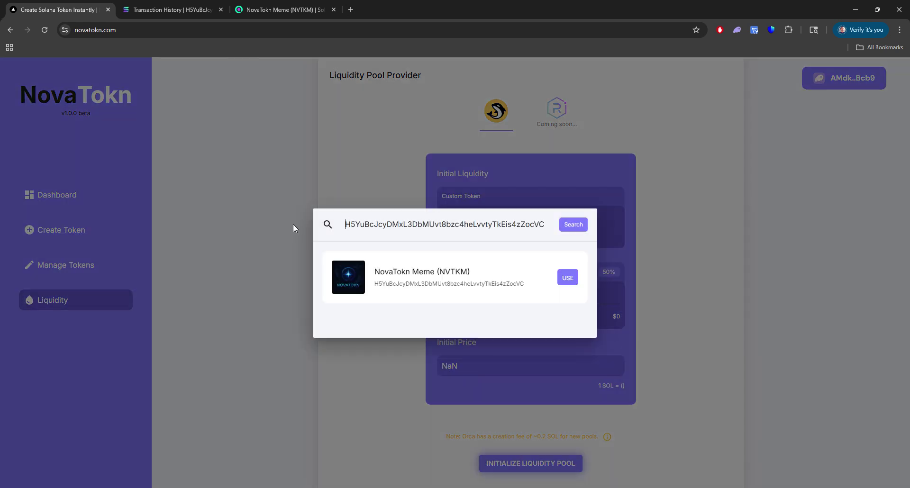
{"action": "double_click", "coordinate": [392, 271]}
{"action": "double_click", "coordinate": [492, 232]}
{"action": "key", "text": "BackSpace"}
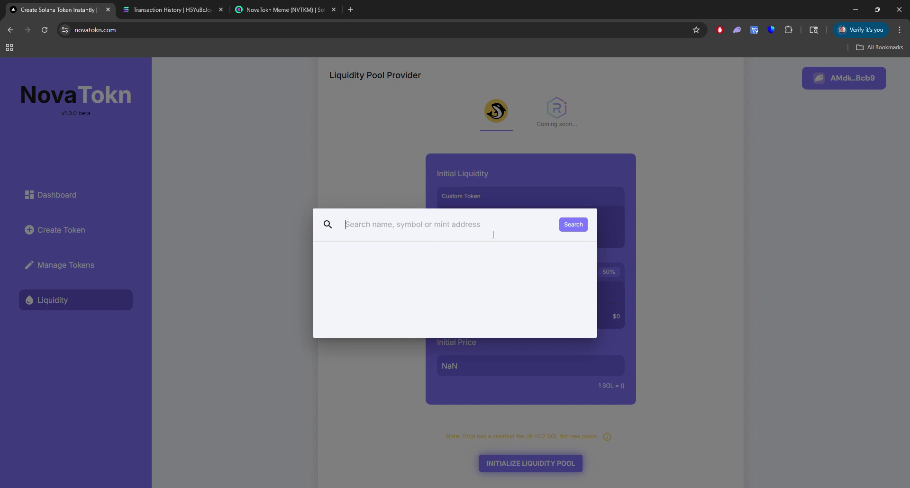
{"action": "type", "text": "NovaTokn"}
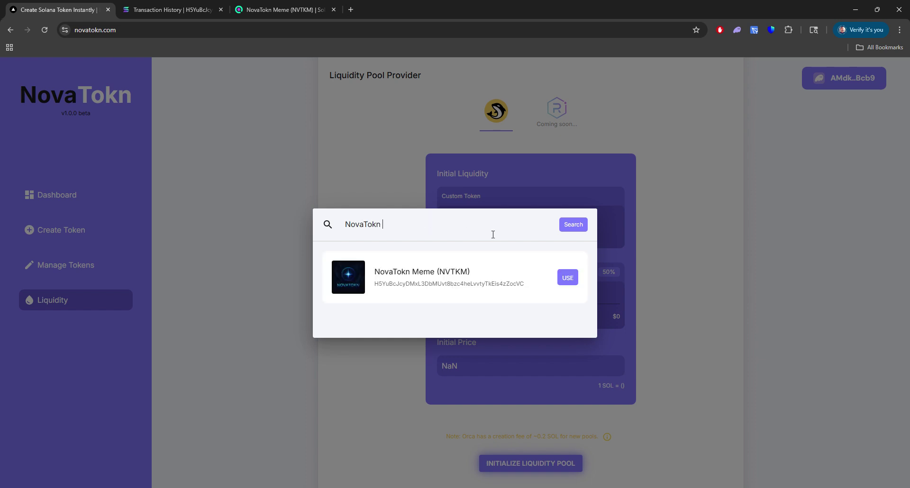
{"action": "key", "text": "BackSpace"}
{"action": "key", "text": "BackSpace"}
{"action": "key", "text": "BackSpace"}
{"action": "left_click", "coordinate": [567, 278]}
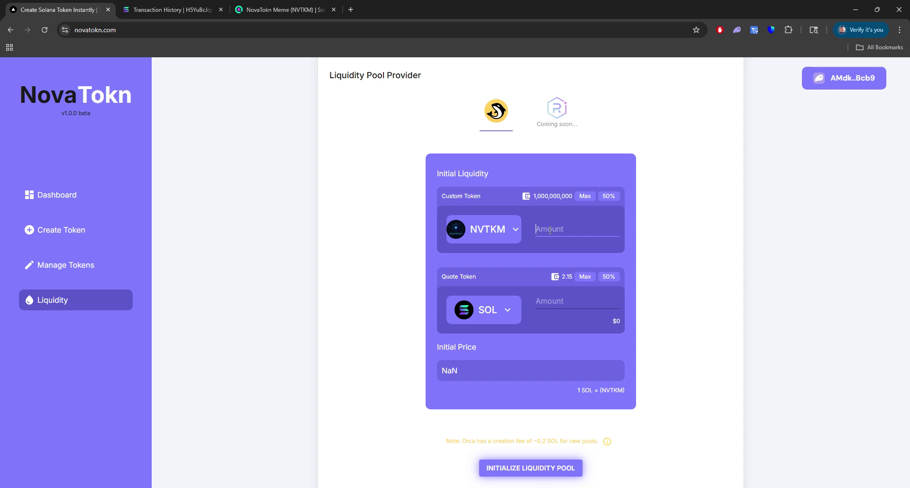
Step: Enter 900,000,000 NVTKM and 1.5 SOL, giving an initial price of 0.000000002
{"action": "type", "text": "900,000,000"}
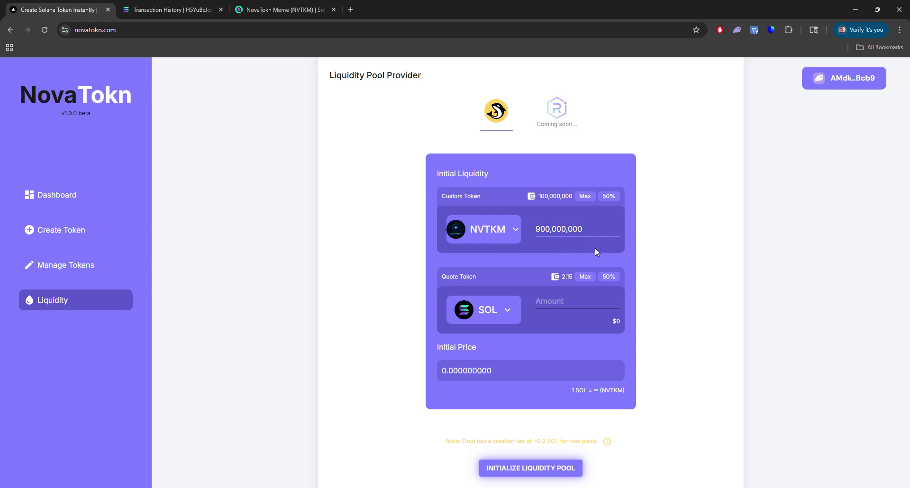
{"action": "left_click", "coordinate": [579, 303]}
{"action": "type", "text": "1"}
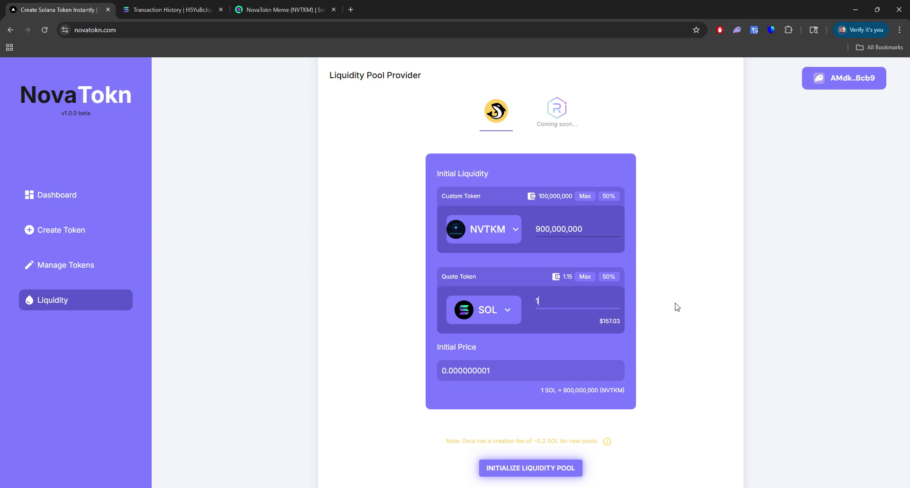
{"action": "type", "text": ".5"}
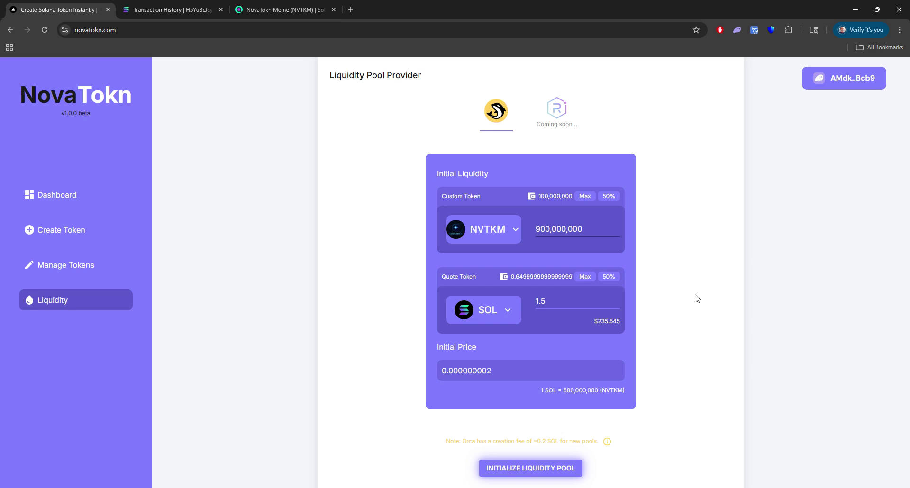
{"action": "left_click_drag", "start_coordinate": [594, 324], "coordinate": [616, 322]}
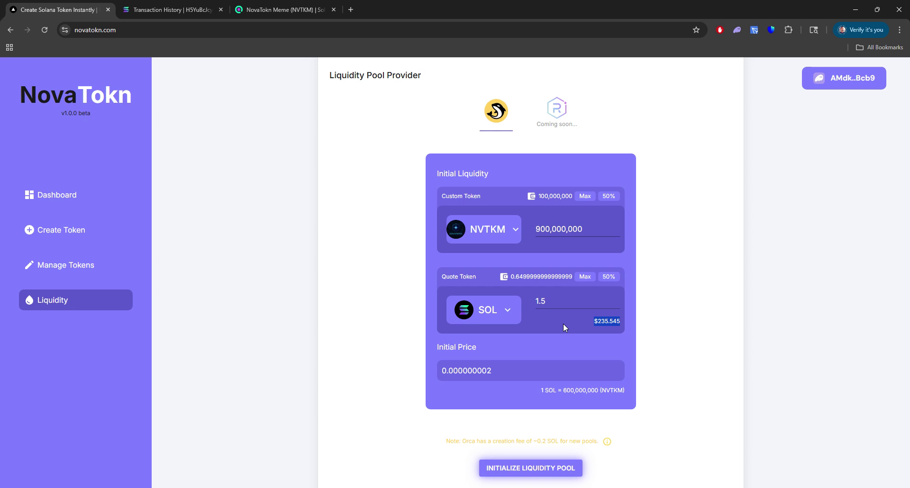
{"action": "scroll", "coordinate": [563, 323], "scroll_direction": "down", "scroll_amount": 1}
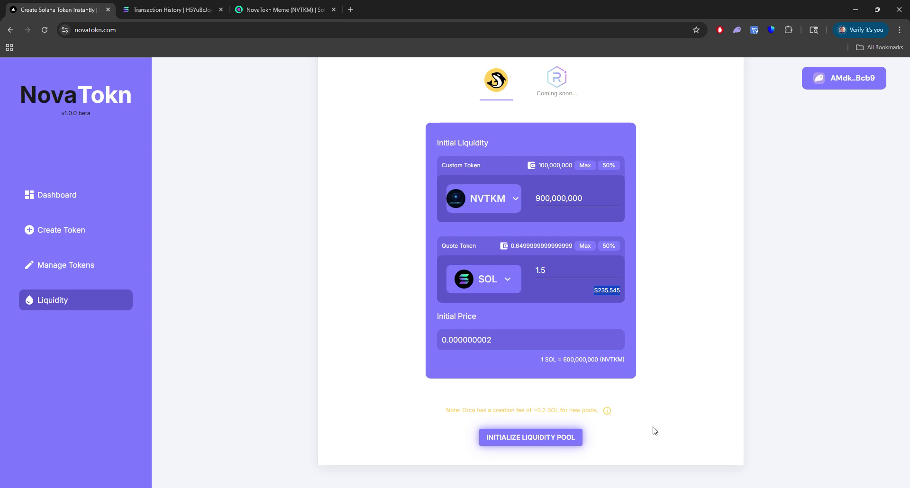
Step: Unlock Phantom with the wallet password and confirm the first pool transaction despite the unsafe-site warning
{"action": "type", "text": "••"}
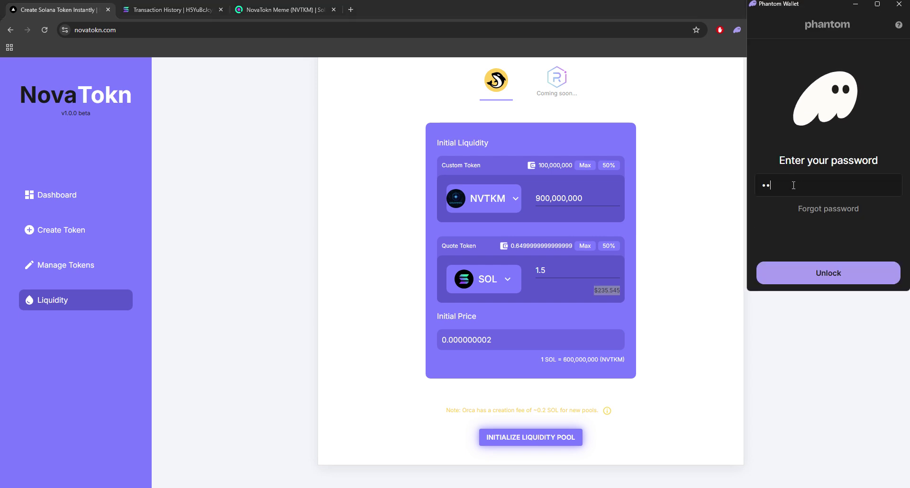
{"action": "type", "text": "••••••••••"}
{"action": "key", "text": "Return"}
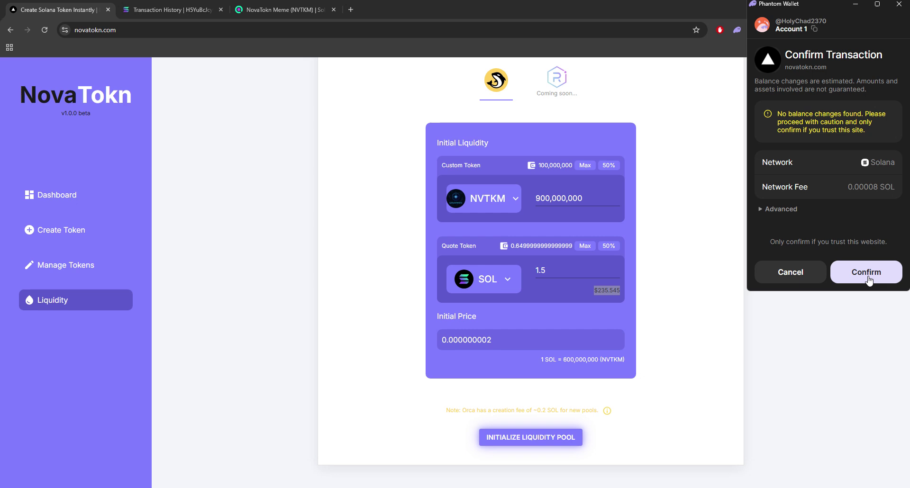
{"action": "left_click", "coordinate": [866, 272]}
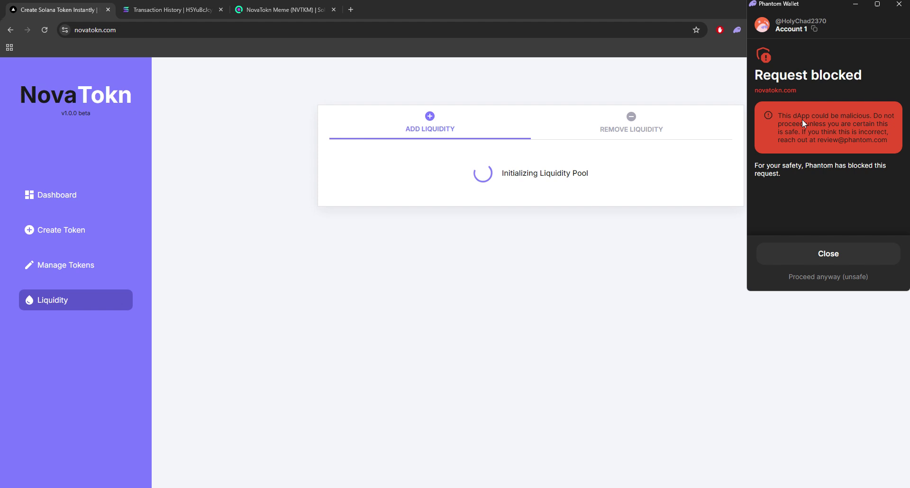
{"action": "left_click", "coordinate": [831, 274]}
{"action": "left_click", "coordinate": [827, 278]}
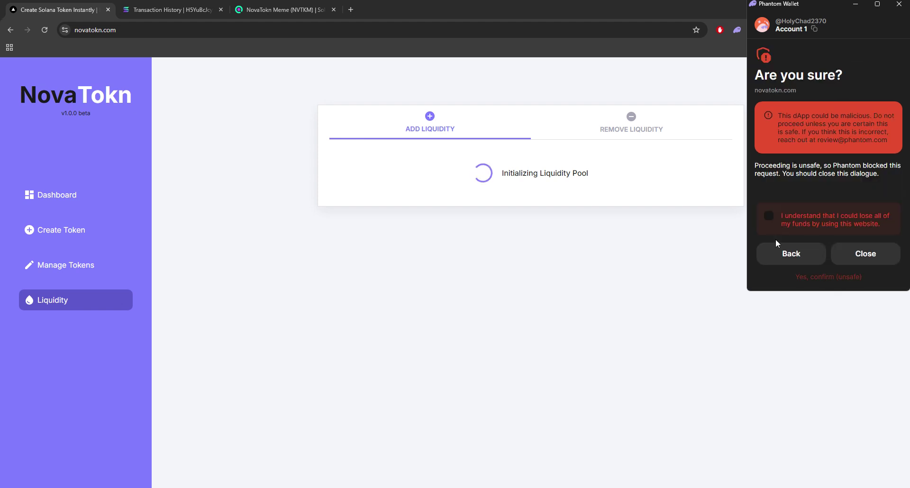
{"action": "left_click", "coordinate": [768, 216]}
{"action": "left_click", "coordinate": [844, 279]}
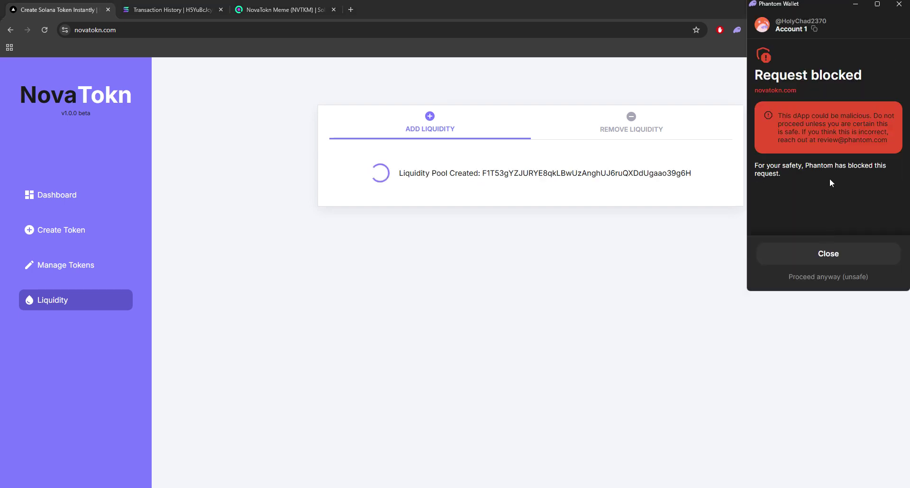
Step: Confirm the second and third pool transactions past the warnings, acknowledging the risk each time
{"action": "left_click", "coordinate": [831, 278]}
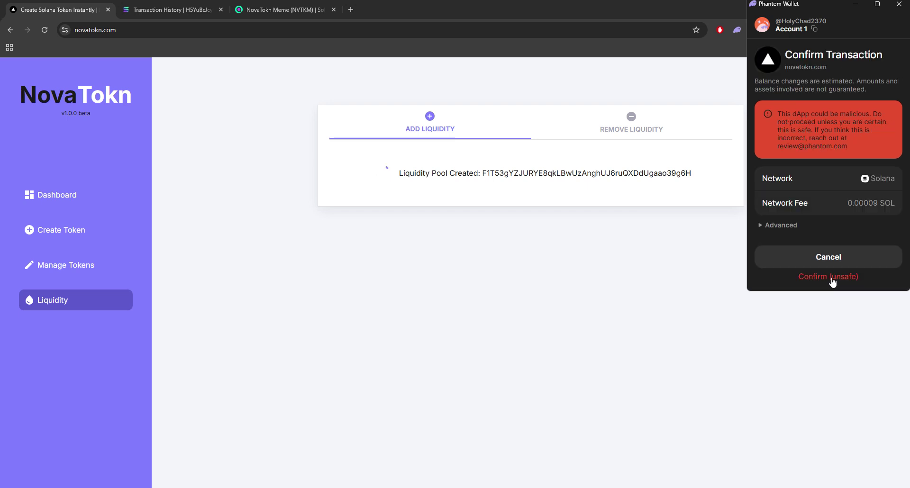
{"action": "left_click", "coordinate": [832, 278]}
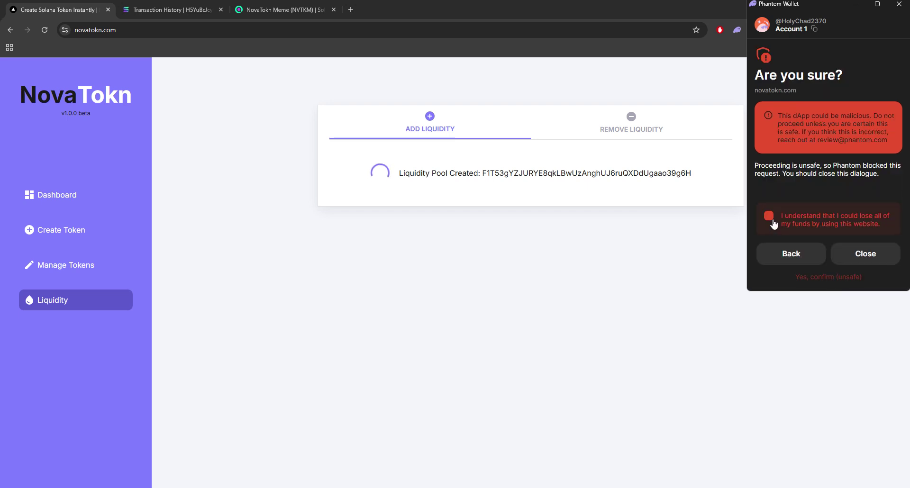
{"action": "left_click", "coordinate": [774, 224]}
{"action": "left_click", "coordinate": [836, 278]}
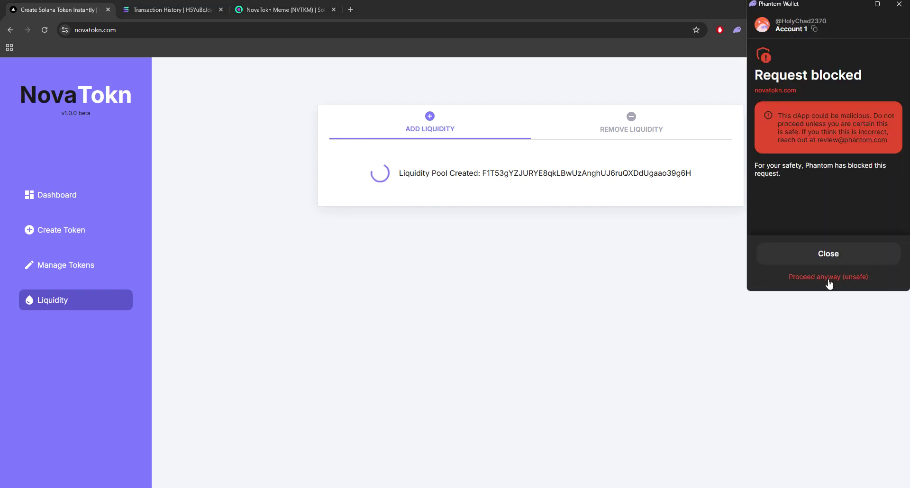
{"action": "left_click", "coordinate": [828, 277]}
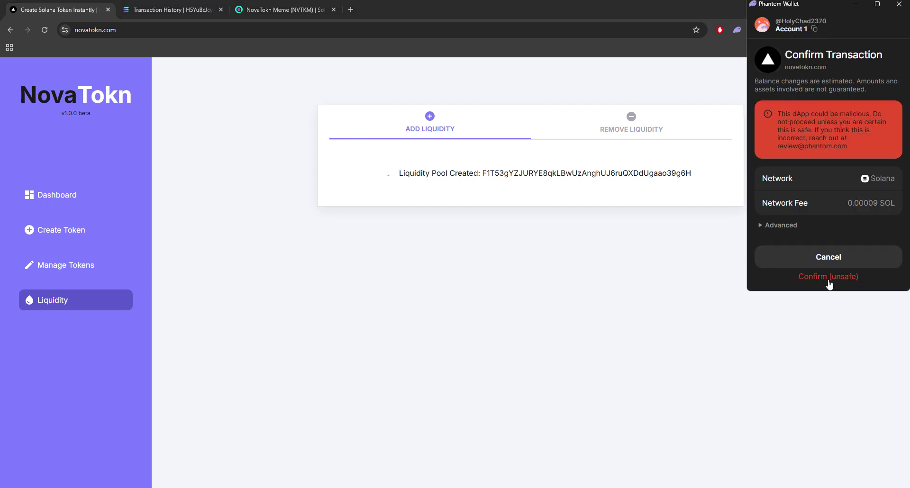
{"action": "left_click", "coordinate": [828, 280]}
{"action": "left_click", "coordinate": [768, 216]}
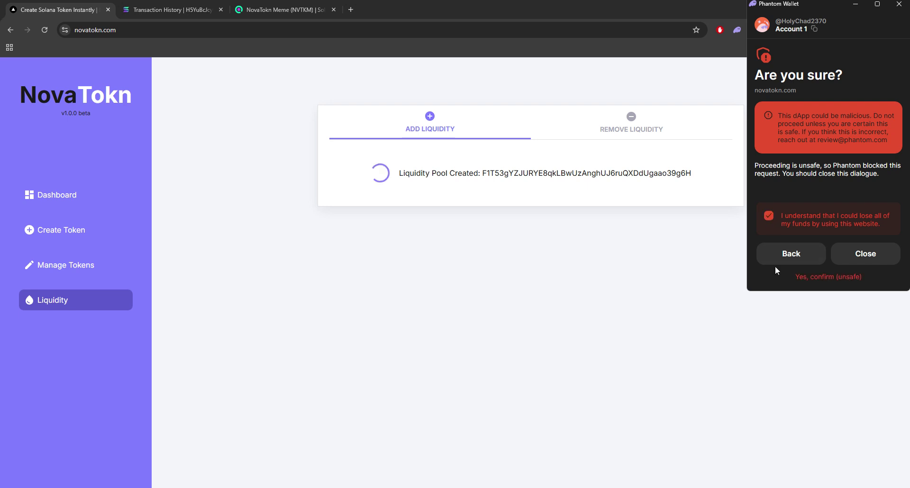
{"action": "left_click", "coordinate": [822, 278]}
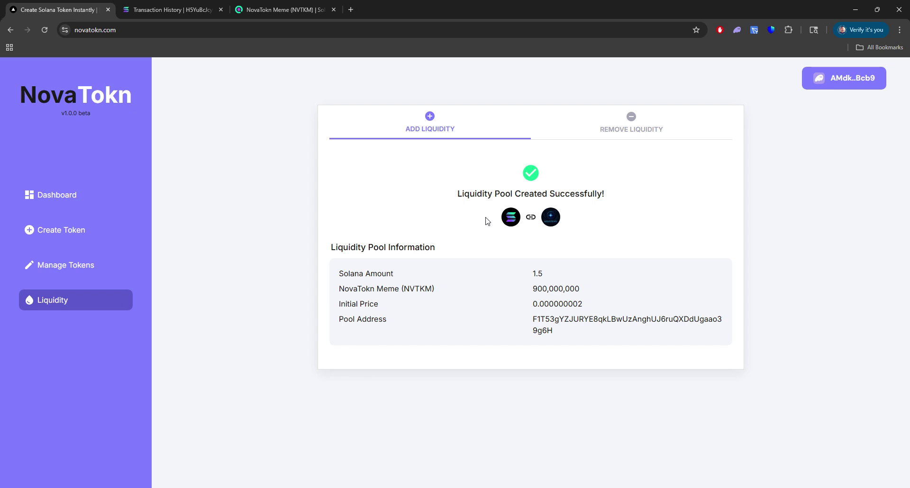
Step: Highlight the success message, 1.5 SOL, 900,000,000 NVTKM, initial price 0.000000002 and the pool address
{"action": "left_click_drag", "start_coordinate": [458, 195], "coordinate": [623, 195]}
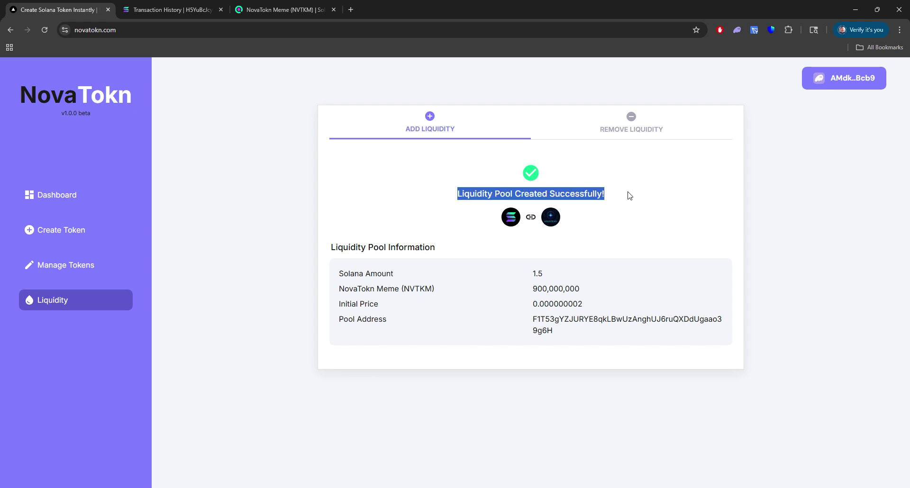
{"action": "left_click", "coordinate": [629, 218]}
{"action": "left_click_drag", "start_coordinate": [510, 220], "coordinate": [617, 222]}
{"action": "left_click_drag", "start_coordinate": [551, 221], "coordinate": [598, 215]}
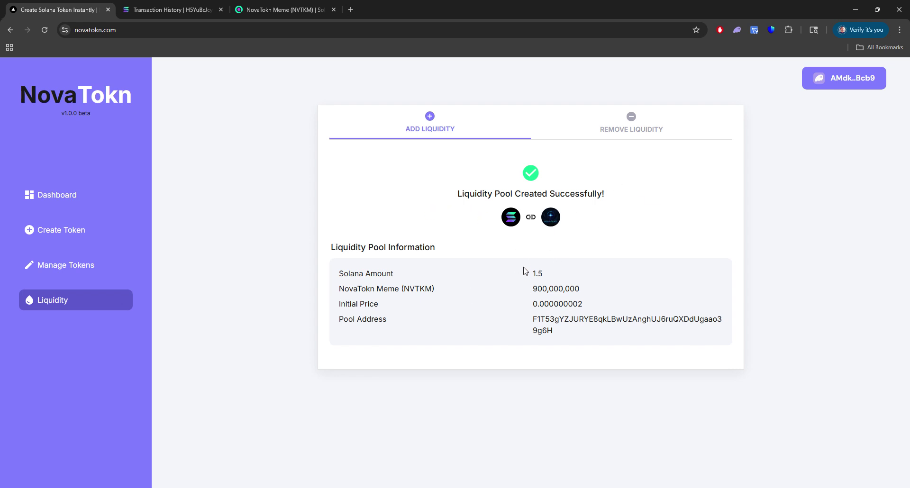
{"action": "left_click_drag", "start_coordinate": [524, 270], "coordinate": [628, 290]}
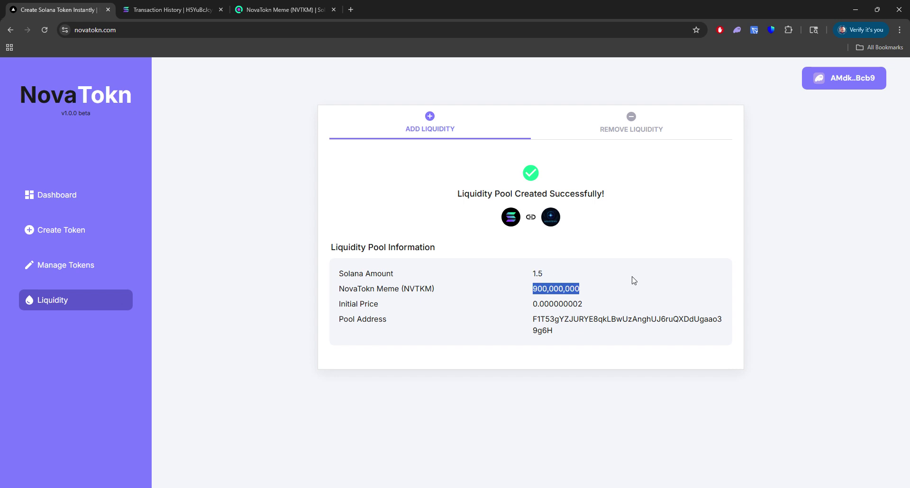
{"action": "left_click", "coordinate": [602, 313]}
{"action": "left_click_drag", "start_coordinate": [531, 305], "coordinate": [602, 308]}
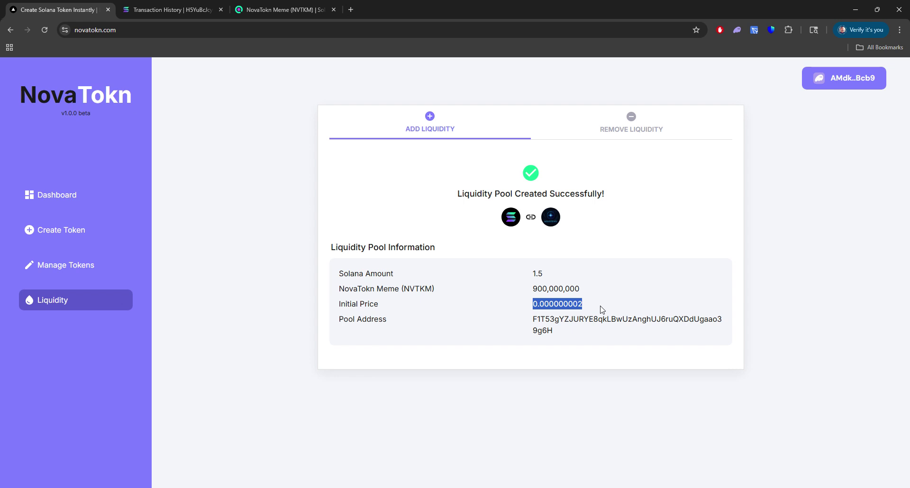
{"action": "left_click_drag", "start_coordinate": [568, 335], "coordinate": [516, 320]}
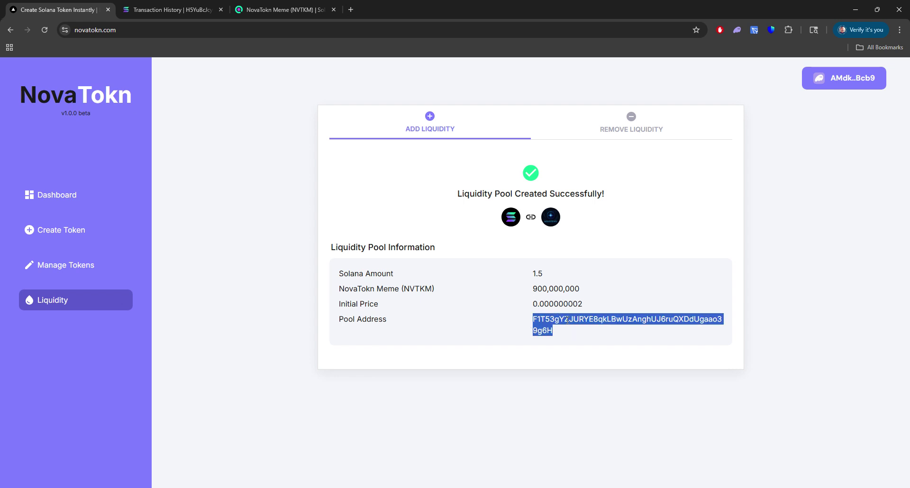
Step: Switch to Remove Liquidity and highlight the 1.49 SOL in pools and the $233.21 total value
{"action": "left_click", "coordinate": [637, 132]}
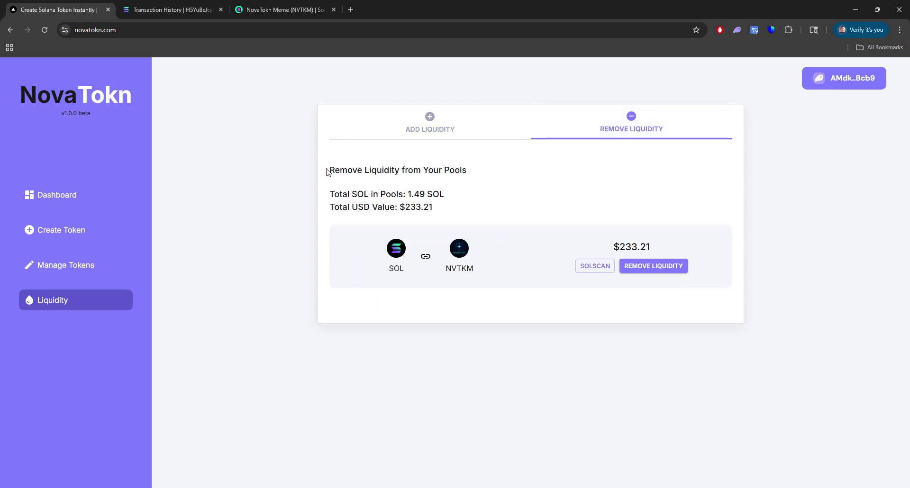
{"action": "left_click_drag", "start_coordinate": [326, 192], "coordinate": [458, 194]}
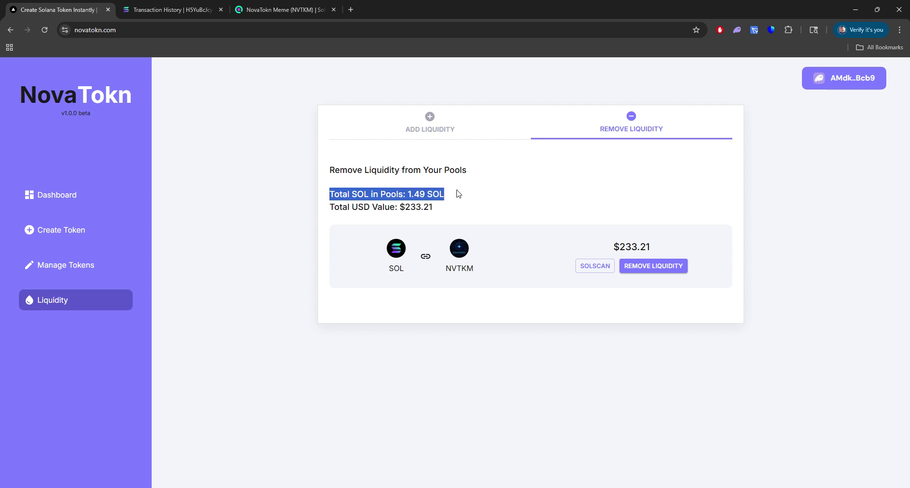
{"action": "left_click_drag", "start_coordinate": [427, 195], "coordinate": [405, 194]}
{"action": "left_click", "coordinate": [382, 208]}
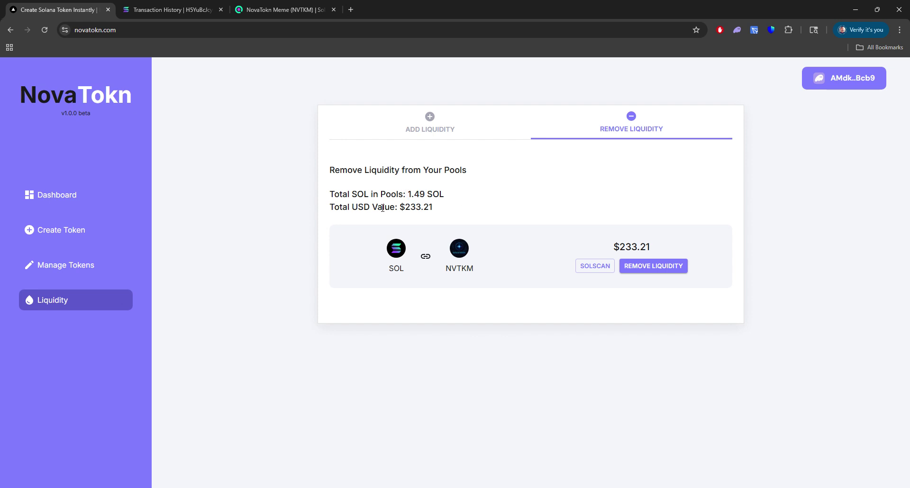
{"action": "left_click_drag", "start_coordinate": [401, 207], "coordinate": [442, 209]}
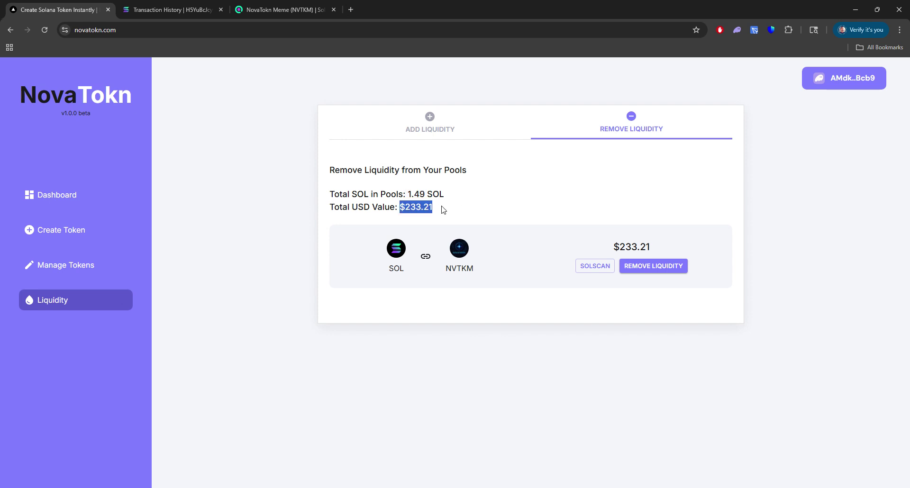
{"action": "left_click_drag", "start_coordinate": [609, 252], "coordinate": [672, 253]}
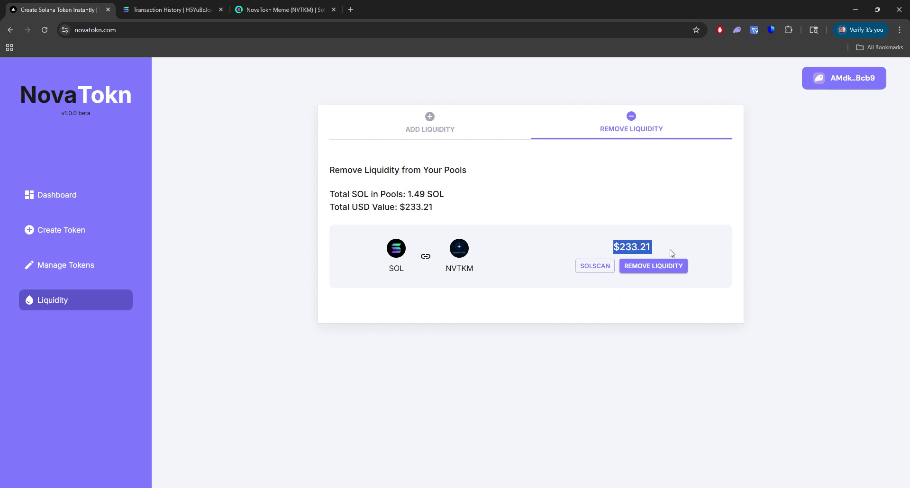
{"action": "left_click", "coordinate": [682, 247]}
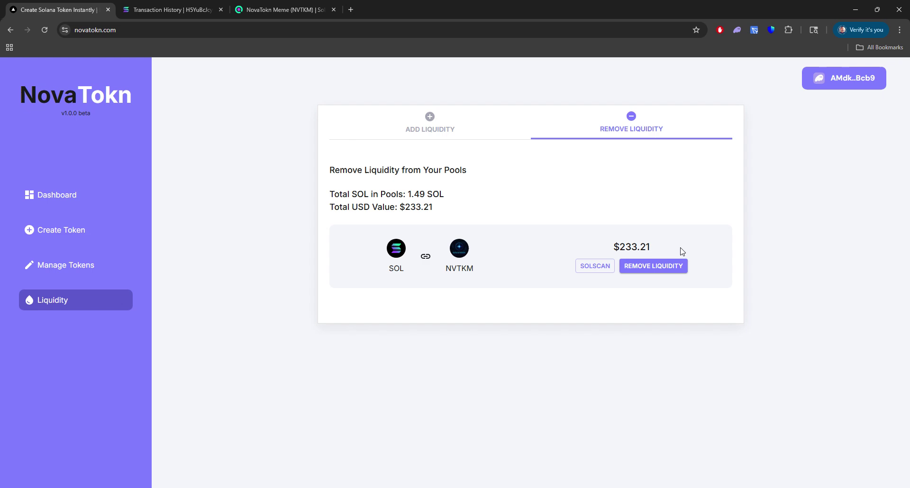
Step: Open the token on Solscan and check its creator and that the mint and freeze authorities are N/A
{"action": "left_click", "coordinate": [593, 268]}
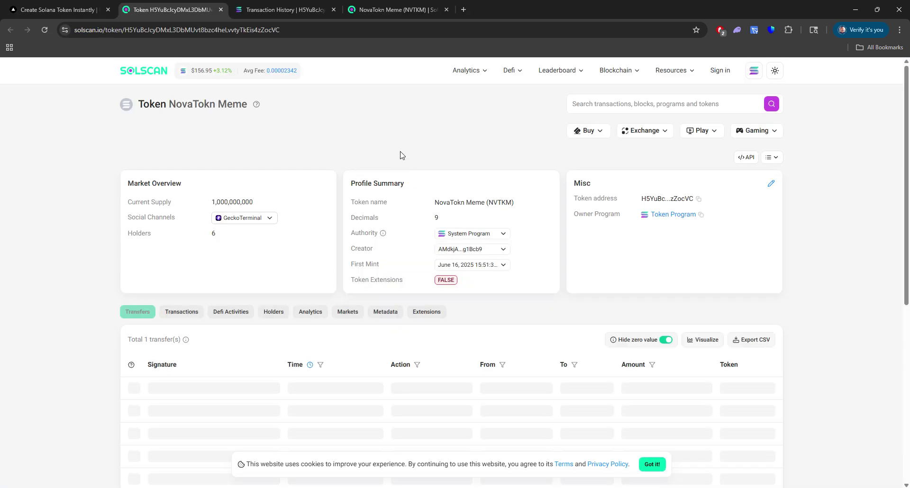
{"action": "left_click", "coordinate": [506, 251]}
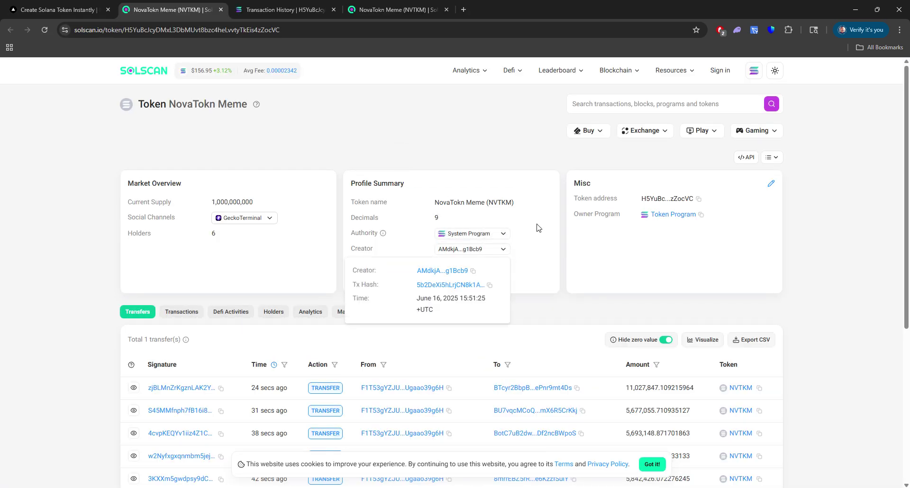
{"action": "left_click", "coordinate": [502, 235]}
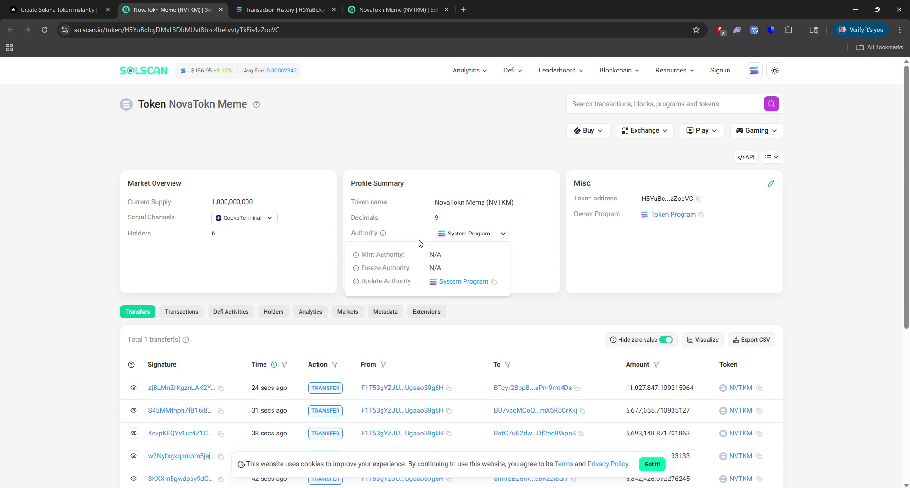
{"action": "left_click_drag", "start_coordinate": [364, 265], "coordinate": [458, 269]}
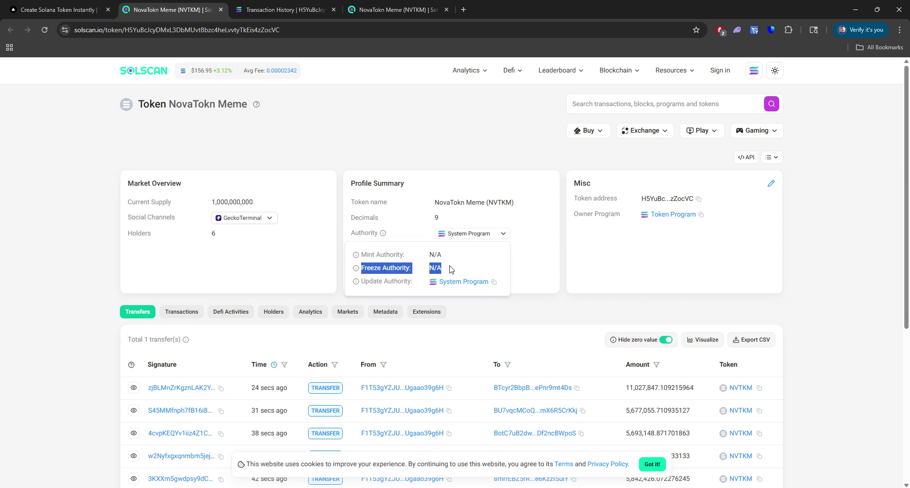
{"action": "left_click", "coordinate": [459, 269]}
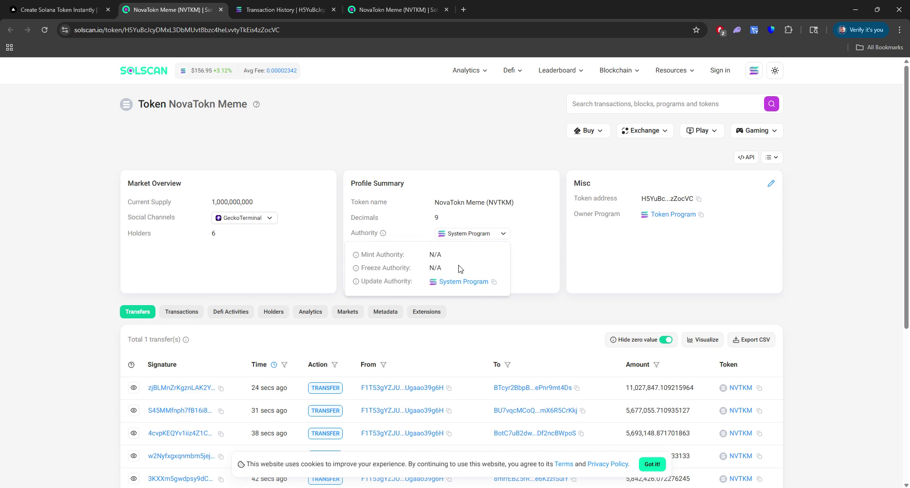
{"action": "left_click", "coordinate": [380, 167]}
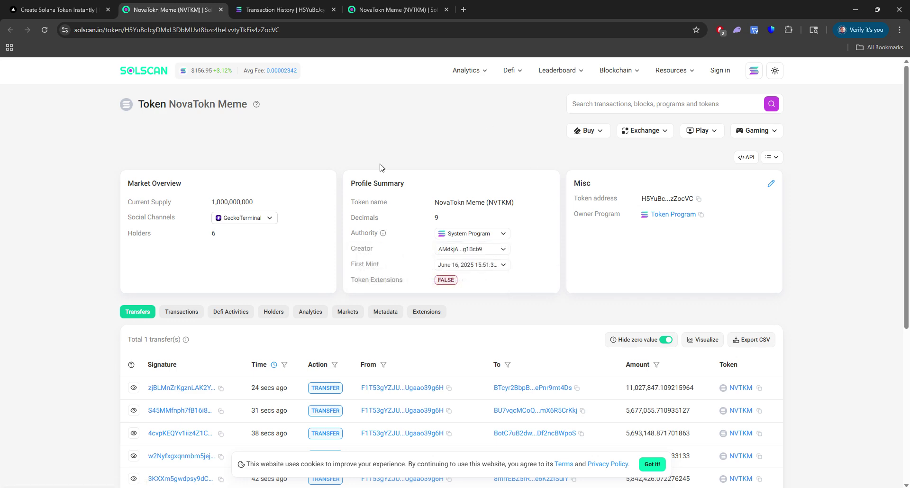
Step: Scroll the token page, check the holders count, and list the token's trading and analytics sites
{"action": "scroll", "coordinate": [251, 249], "scroll_direction": "down", "scroll_amount": 2}
{"action": "scroll", "coordinate": [246, 256], "scroll_direction": "down", "scroll_amount": 2}
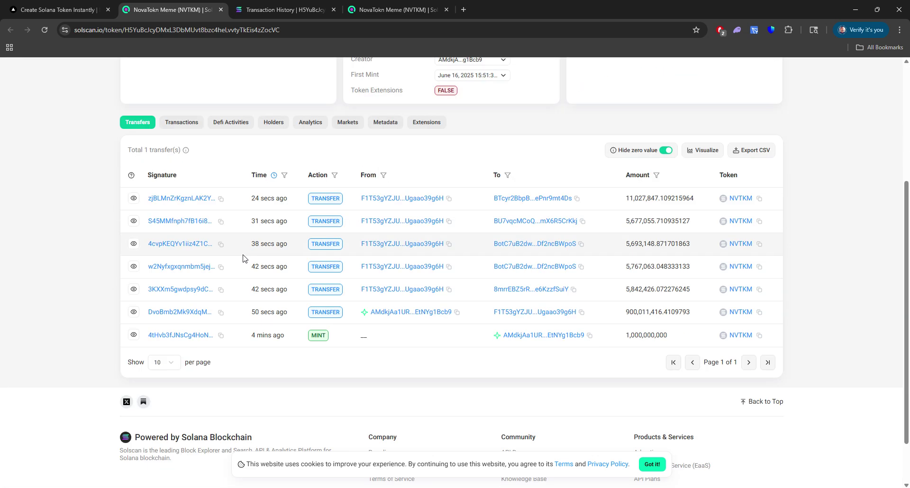
{"action": "scroll", "coordinate": [244, 256], "scroll_direction": "up", "scroll_amount": 2}
{"action": "left_click_drag", "start_coordinate": [219, 141], "coordinate": [184, 144]}
{"action": "left_click", "coordinate": [242, 160]}
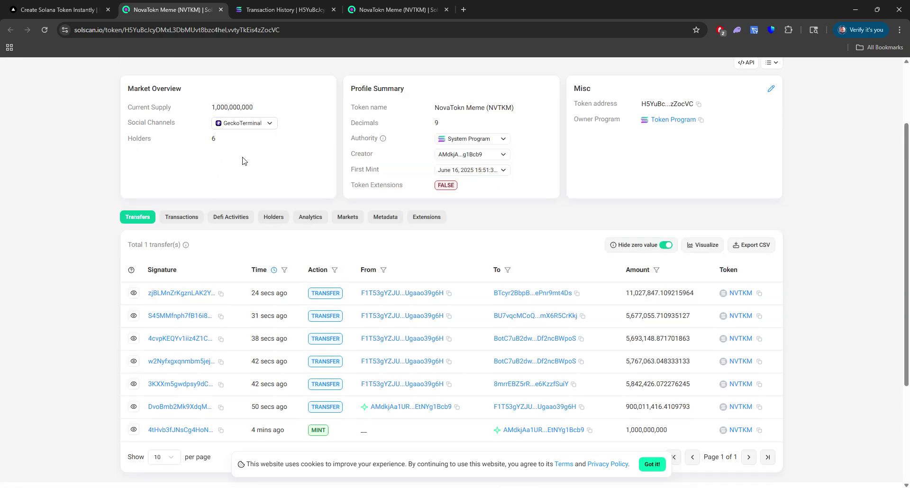
{"action": "scroll", "coordinate": [294, 178], "scroll_direction": "up", "scroll_amount": 1}
{"action": "scroll", "coordinate": [303, 182], "scroll_direction": "down", "scroll_amount": 1}
{"action": "scroll", "coordinate": [303, 181], "scroll_direction": "up", "scroll_amount": 2}
{"action": "left_click", "coordinate": [248, 218]}
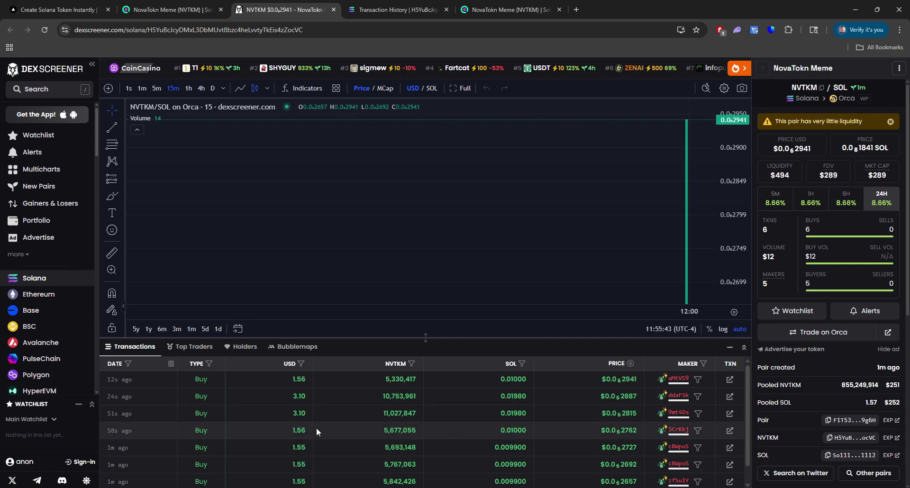
Step: Glance over the NovaTokn dashboard and Solscan tabs, then go to the NVTKM/SOL DEX Screener page
{"action": "scroll", "coordinate": [327, 422], "scroll_direction": "down", "scroll_amount": 1}
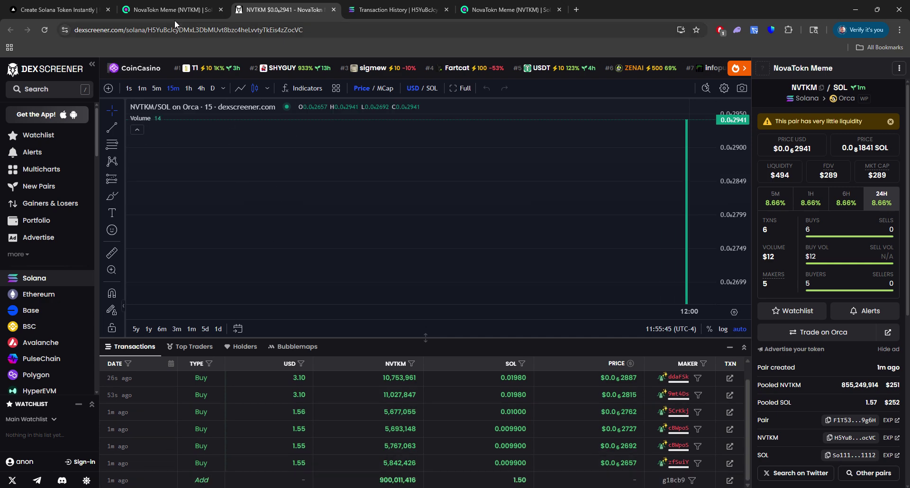
{"action": "left_click", "coordinate": [65, 10]}
{"action": "left_click", "coordinate": [43, 30]}
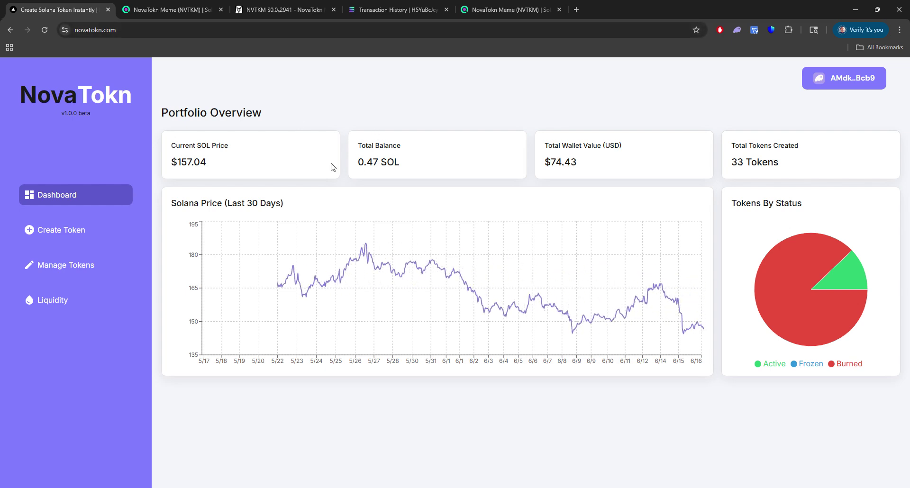
{"action": "left_click", "coordinate": [191, 10]}
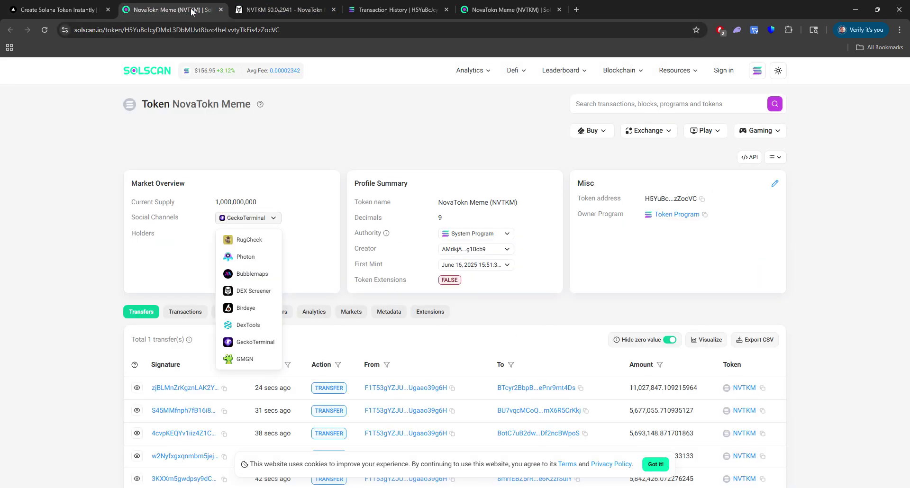
{"action": "left_click", "coordinate": [279, 10]}
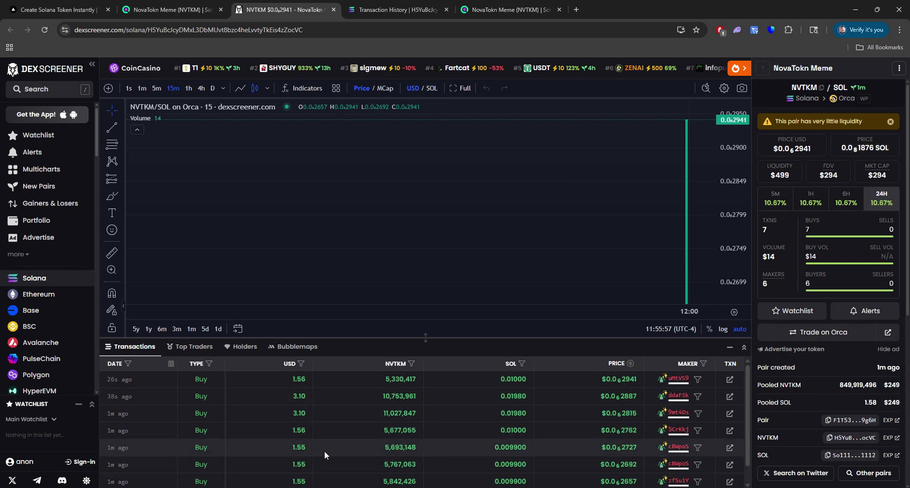
Step: Scroll the DEX Screener pair panel to check its buys, liquidity and pooled amounts
{"action": "scroll", "coordinate": [325, 402], "scroll_direction": "down", "scroll_amount": 1}
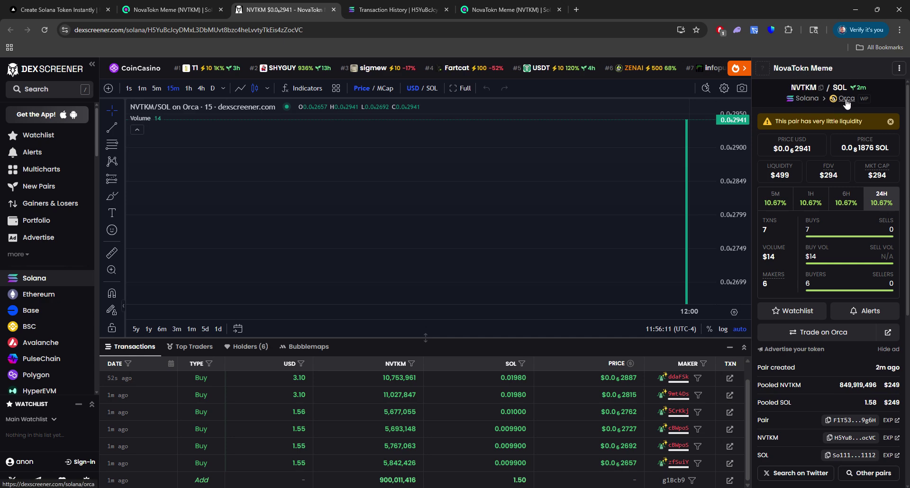
{"action": "scroll", "coordinate": [825, 244], "scroll_direction": "down", "scroll_amount": 4}
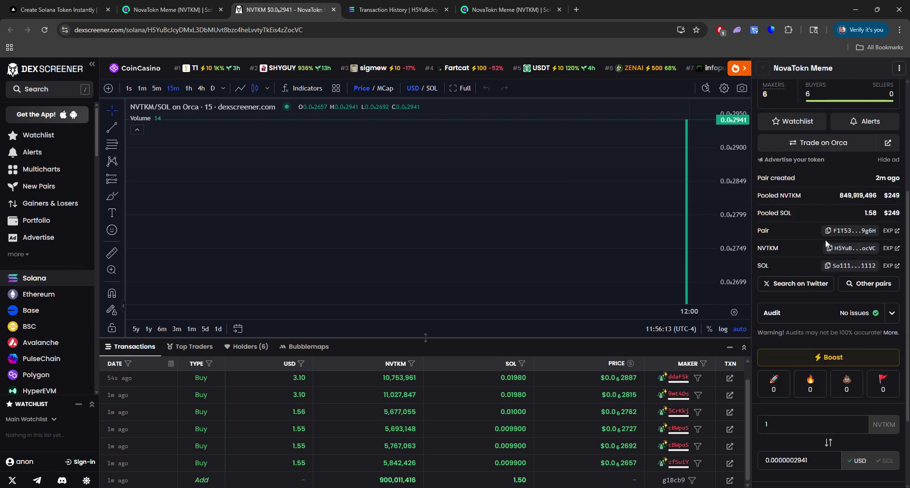
{"action": "scroll", "coordinate": [819, 236], "scroll_direction": "down", "scroll_amount": 2}
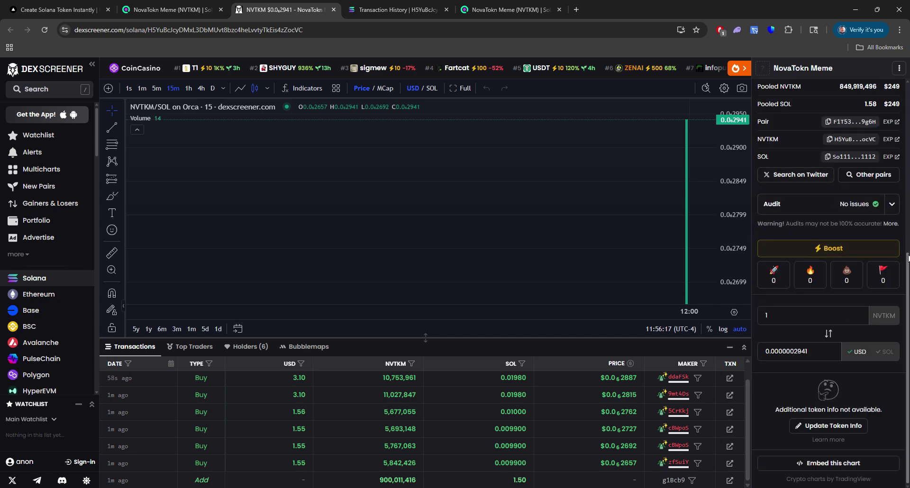
{"action": "scroll", "coordinate": [902, 257], "scroll_direction": "up", "scroll_amount": 6}
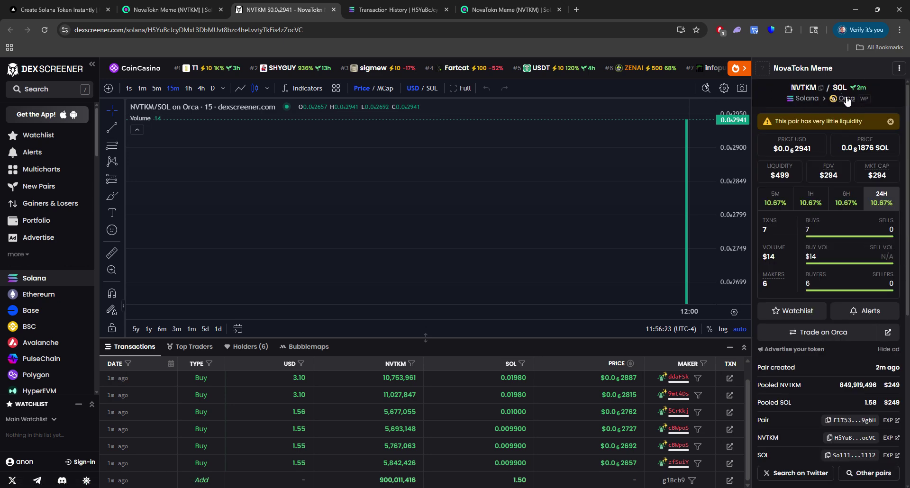
{"action": "scroll", "coordinate": [867, 128], "scroll_direction": "down", "scroll_amount": 4}
{"action": "scroll", "coordinate": [901, 319], "scroll_direction": "down", "scroll_amount": 2}
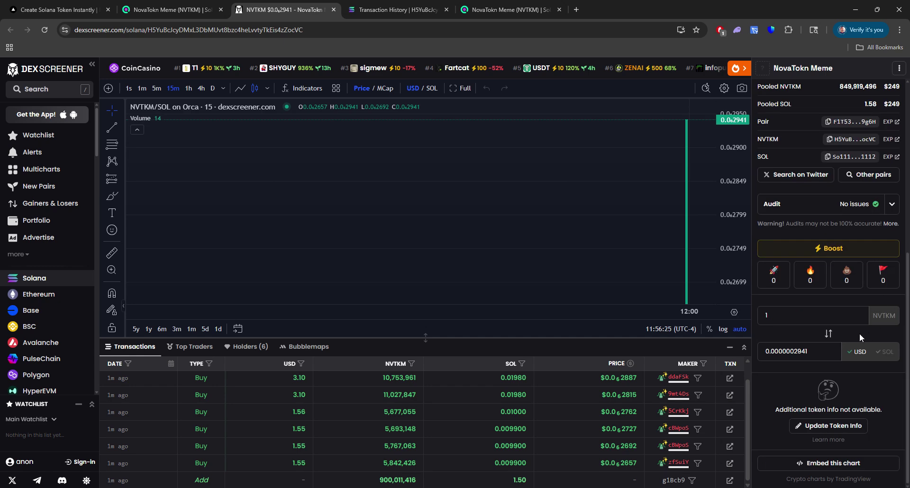
Step: Return to the Solscan token page and list its trading and analytics sites again
{"action": "left_click", "coordinate": [156, 10]}
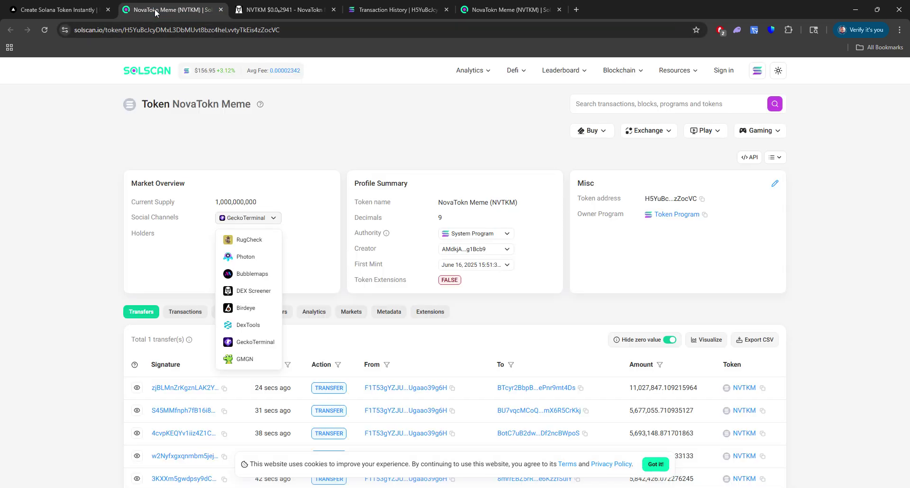
{"action": "key", "text": "ctrl+Tab"}
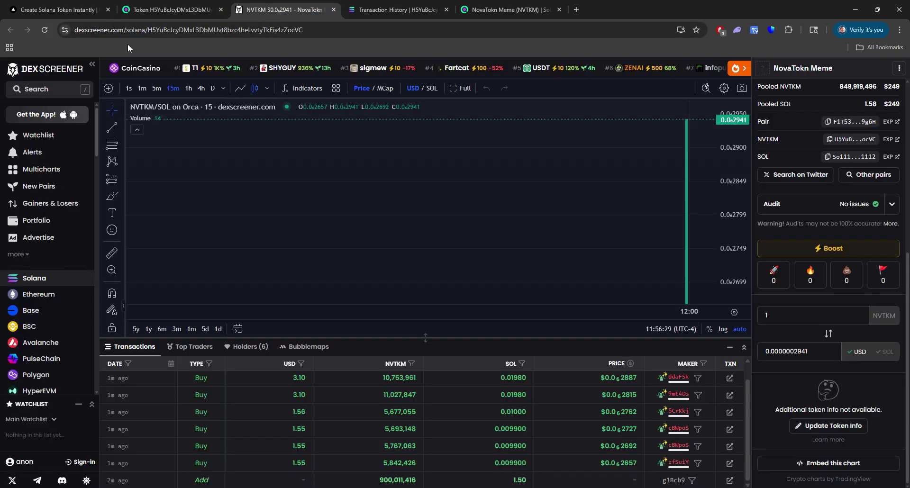
{"action": "left_click", "coordinate": [164, 11]}
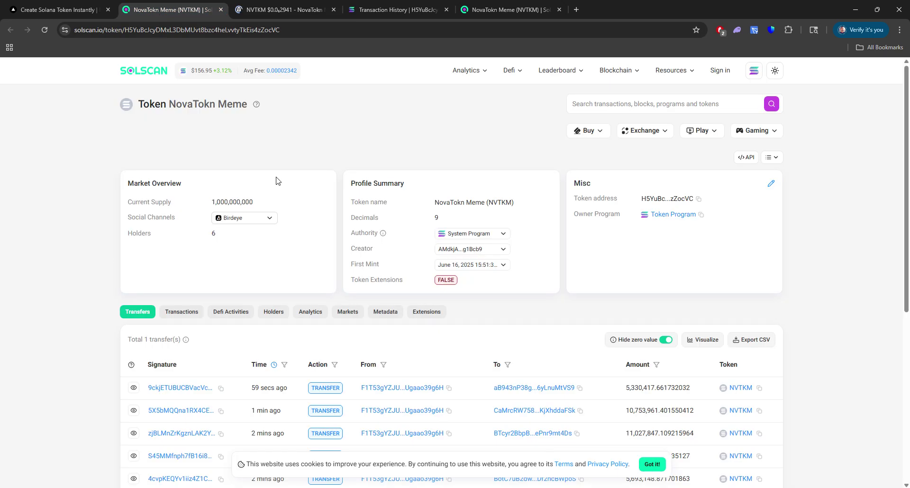
{"action": "left_click", "coordinate": [256, 223]}
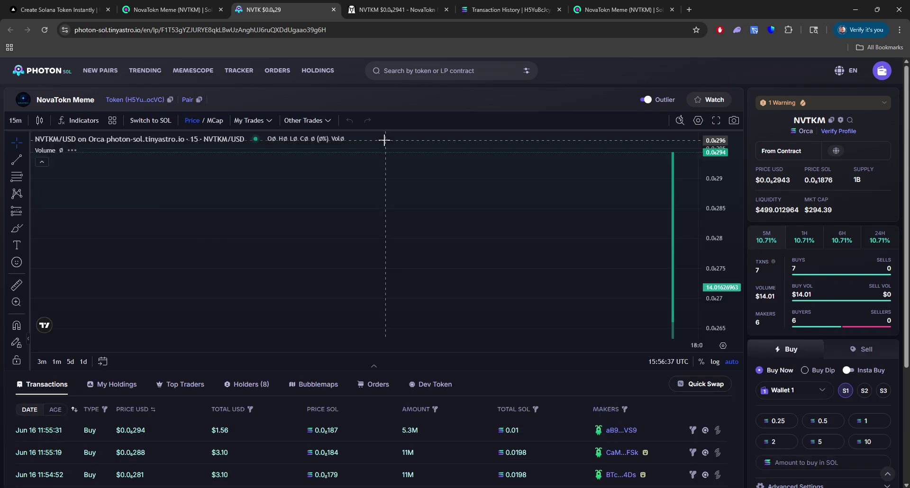
Step: Scroll the Photon NVTKM page to review seven buys, $499.01 liquidity and eight holders
{"action": "scroll", "coordinate": [470, 430], "scroll_direction": "down", "scroll_amount": 2}
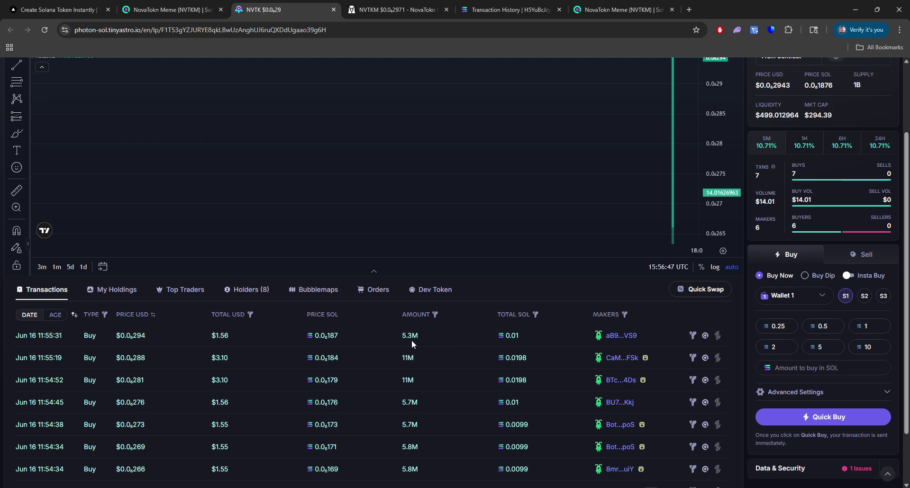
{"action": "scroll", "coordinate": [251, 118], "scroll_direction": "up", "scroll_amount": 2}
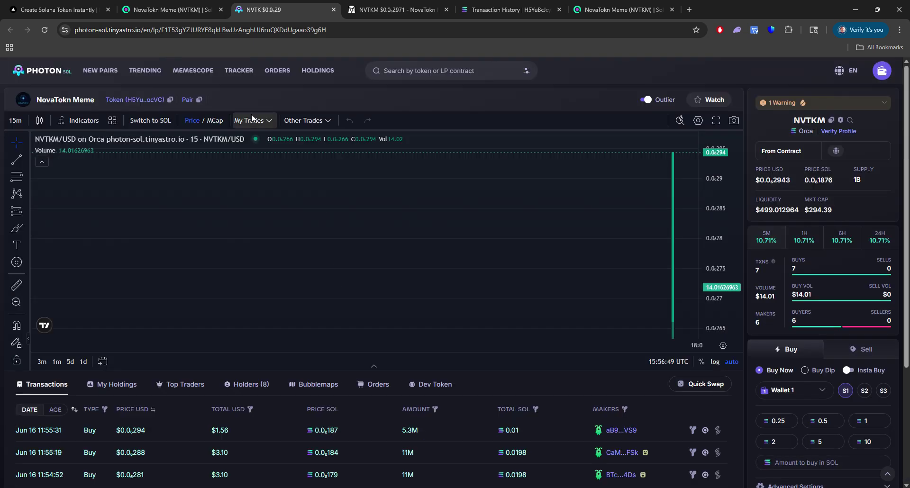
Step: Close the Photon, DEX Screener, transaction history and Solscan tabs
{"action": "left_click", "coordinate": [333, 10]}
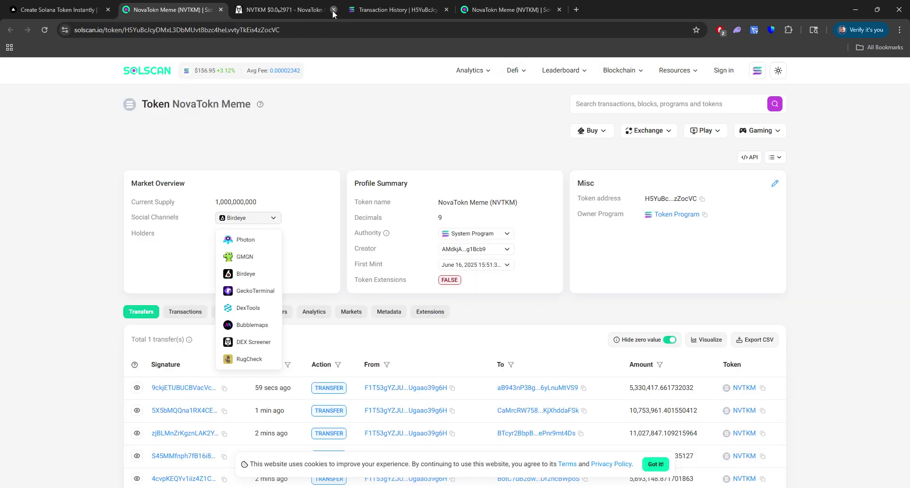
{"action": "left_click", "coordinate": [334, 9]}
{"action": "left_click", "coordinate": [333, 10]}
{"action": "left_click", "coordinate": [221, 10]}
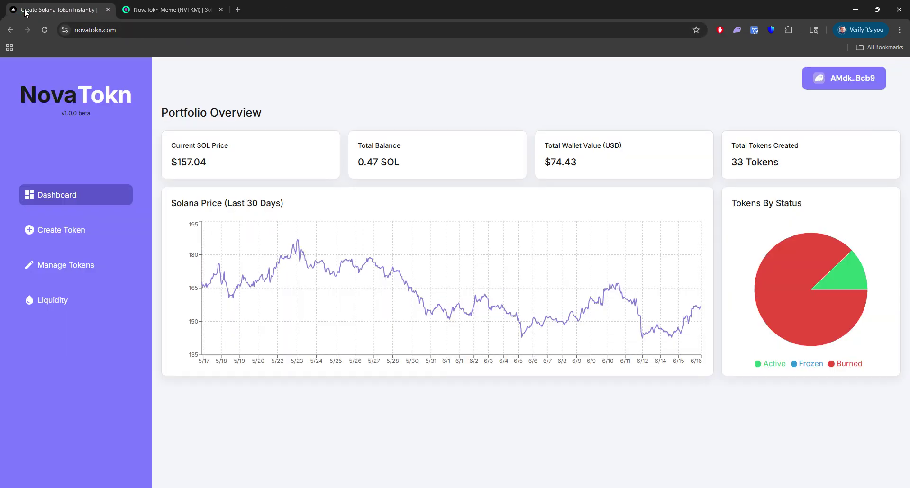
{"action": "left_click", "coordinate": [195, 10]}
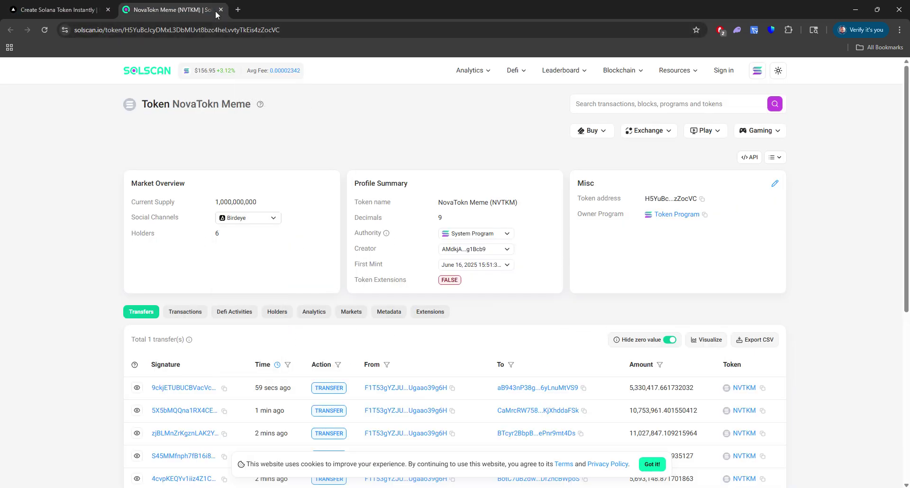
{"action": "left_click", "coordinate": [44, 29]}
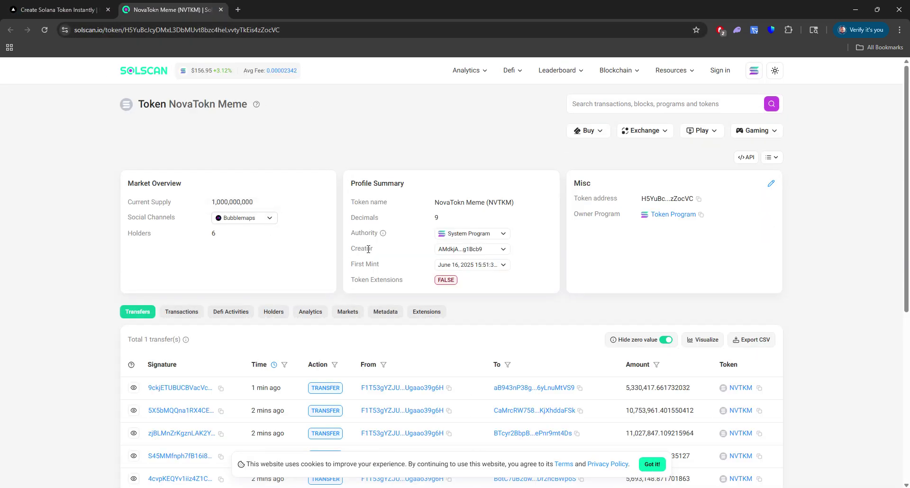
{"action": "scroll", "coordinate": [282, 120], "scroll_direction": "down", "scroll_amount": 3}
{"action": "left_click", "coordinate": [221, 10]}
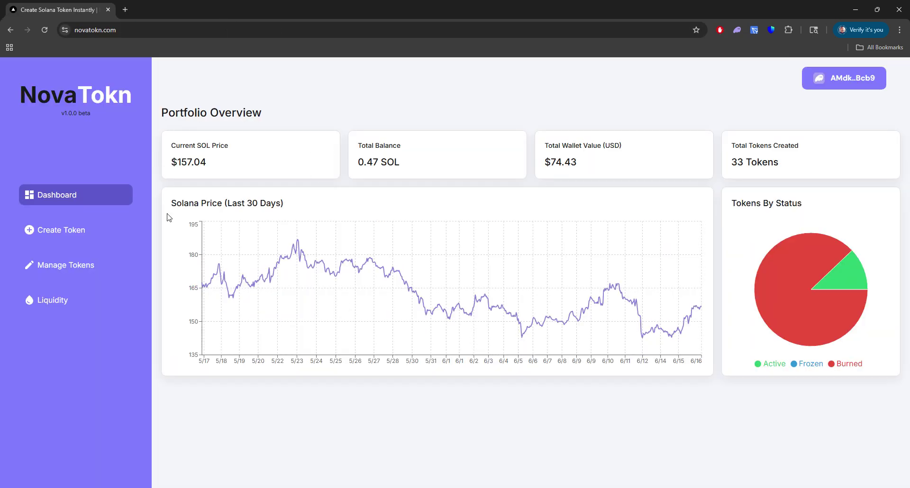
Step: Reload the NovaTokn dashboard and highlight the 0.47 SOL balance and $74.39 wallet value
{"action": "left_click", "coordinate": [44, 30]}
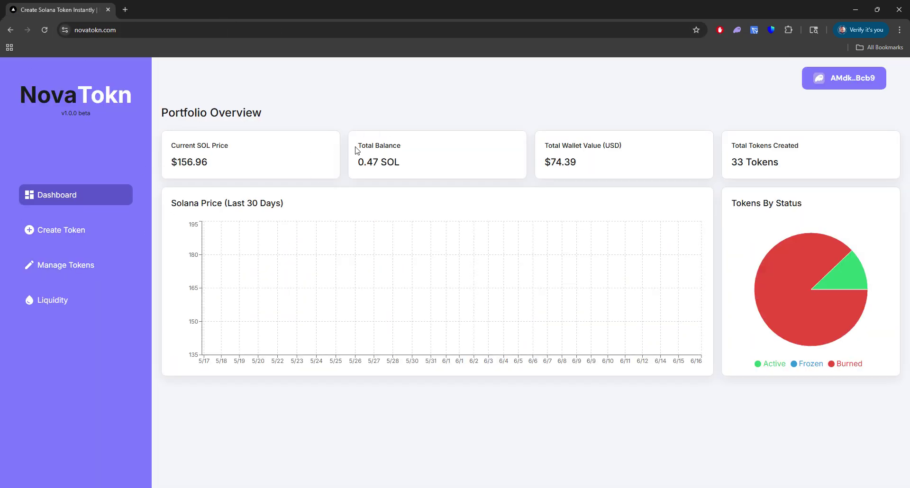
{"action": "left_click_drag", "start_coordinate": [358, 164], "coordinate": [421, 167]}
{"action": "left_click", "coordinate": [362, 165]}
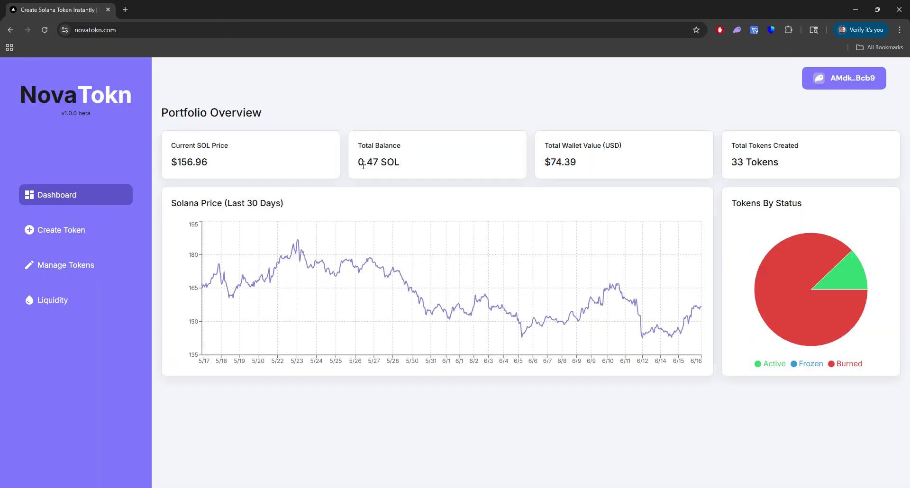
{"action": "left_click_drag", "start_coordinate": [358, 164], "coordinate": [420, 167]}
{"action": "left_click", "coordinate": [418, 167]}
{"action": "left_click_drag", "start_coordinate": [598, 168], "coordinate": [539, 171]}
{"action": "left_click", "coordinate": [598, 169]}
{"action": "left_click_drag", "start_coordinate": [599, 171], "coordinate": [636, 105]}
{"action": "left_click", "coordinate": [636, 106]}
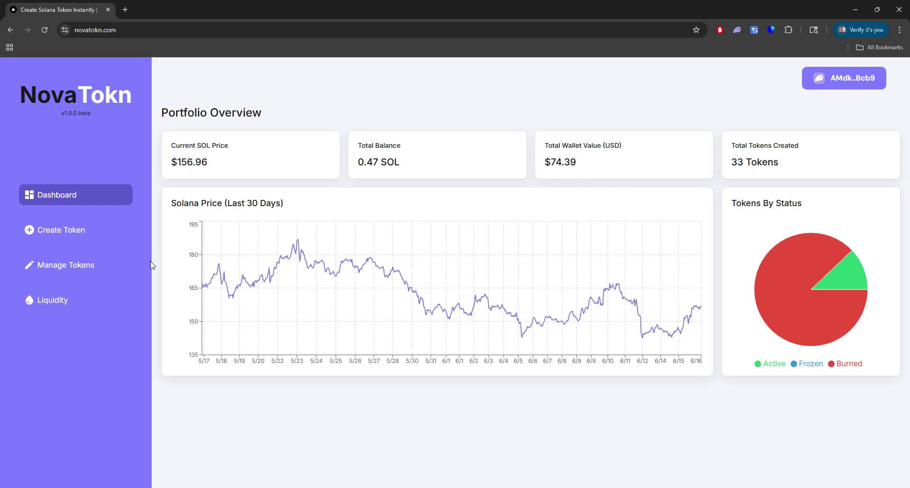
Step: Review the NovaTokn Meme row holding 99,988,583.589 NVTKM in Manage Tokens, then return to Liquidity
{"action": "left_click", "coordinate": [77, 303]}
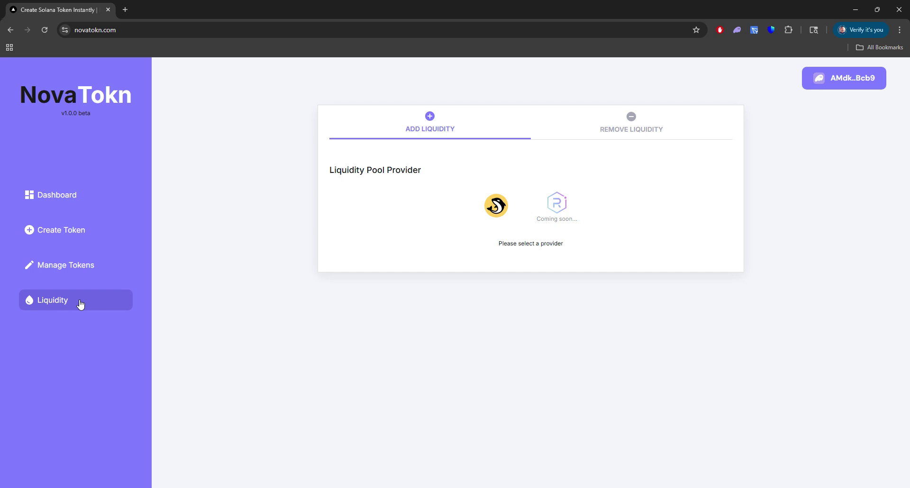
{"action": "left_click", "coordinate": [117, 273]}
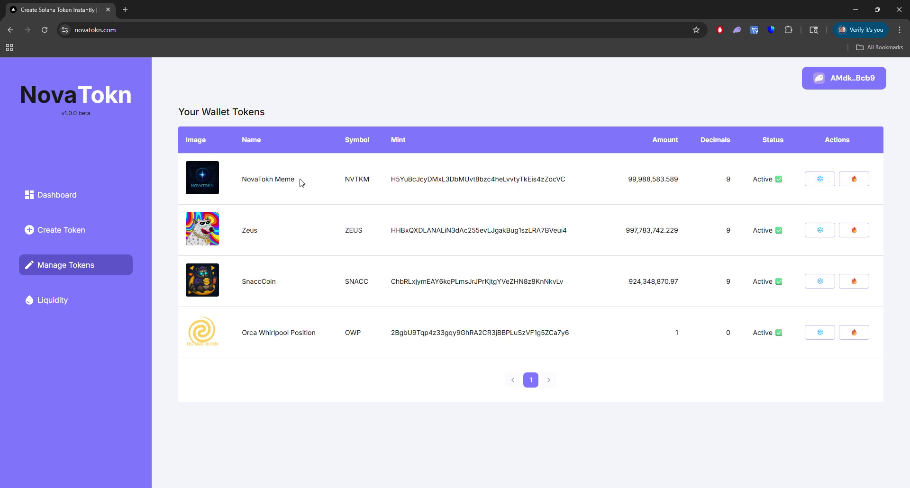
{"action": "left_click_drag", "start_coordinate": [253, 179], "coordinate": [568, 180]}
{"action": "left_click", "coordinate": [607, 180]}
{"action": "left_click", "coordinate": [91, 302]}
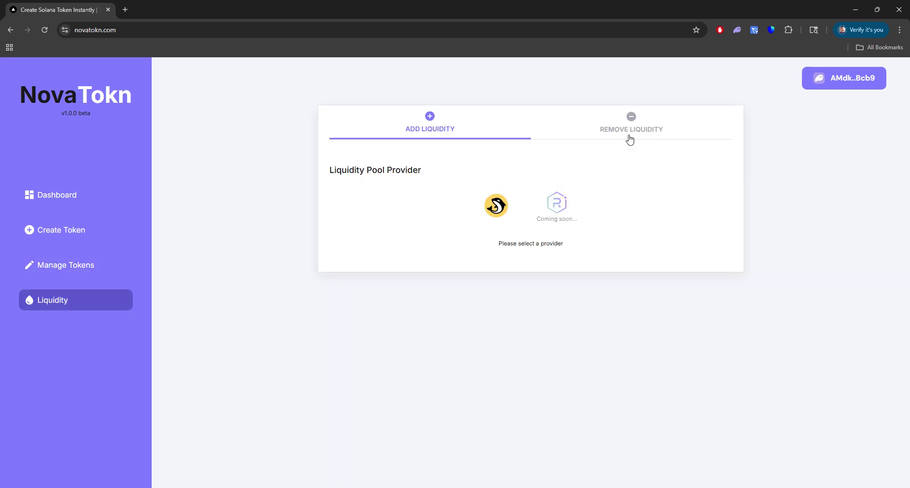
Step: On Remove Liquidity, highlight the SOL/NVTKM pool's $248.37 value and 1.58 SOL total
{"action": "left_click", "coordinate": [609, 128]}
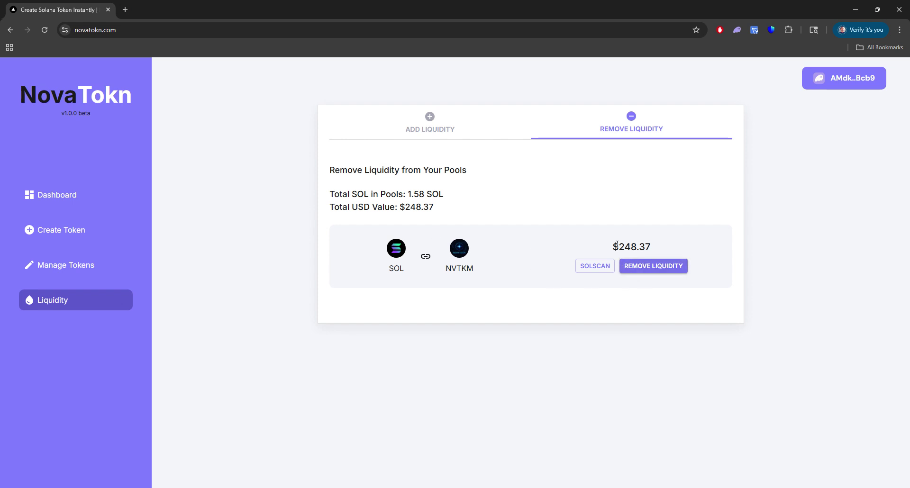
{"action": "left_click_drag", "start_coordinate": [610, 246], "coordinate": [669, 251]}
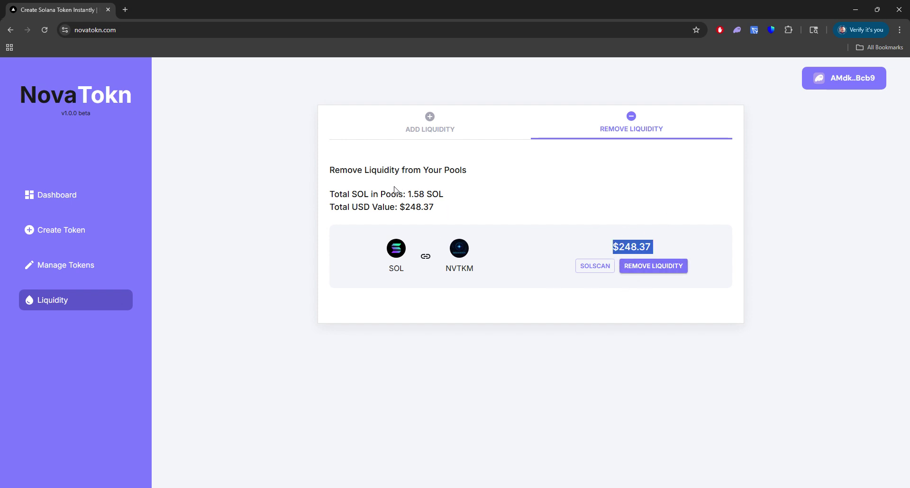
{"action": "left_click_drag", "start_coordinate": [396, 194], "coordinate": [451, 192]}
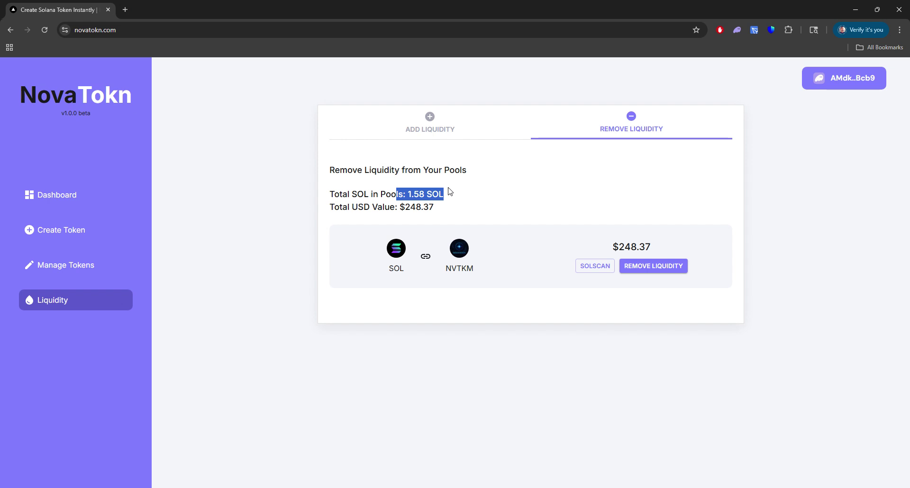
{"action": "left_click", "coordinate": [450, 192]}
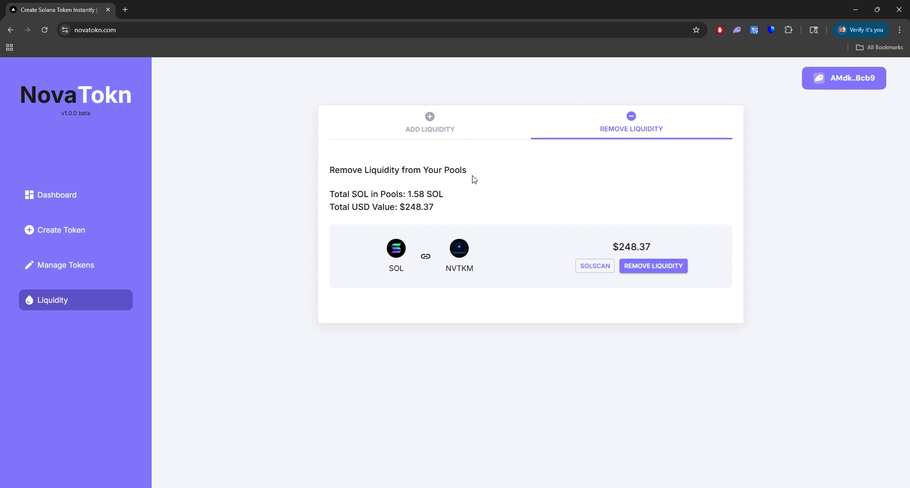
Step: Remove the SOL/NVTKM pool's liquidity and approve both wallet transactions
{"action": "left_click", "coordinate": [650, 269]}
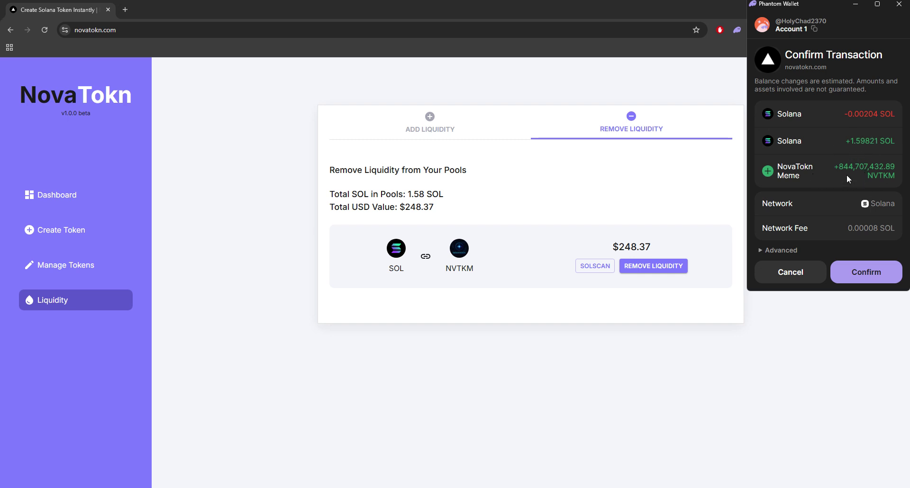
{"action": "left_click", "coordinate": [864, 273]}
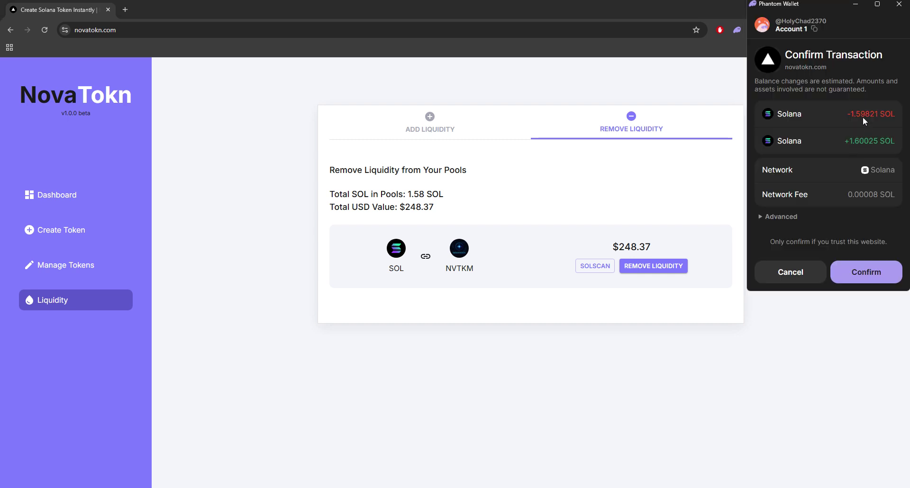
{"action": "left_click", "coordinate": [869, 273]}
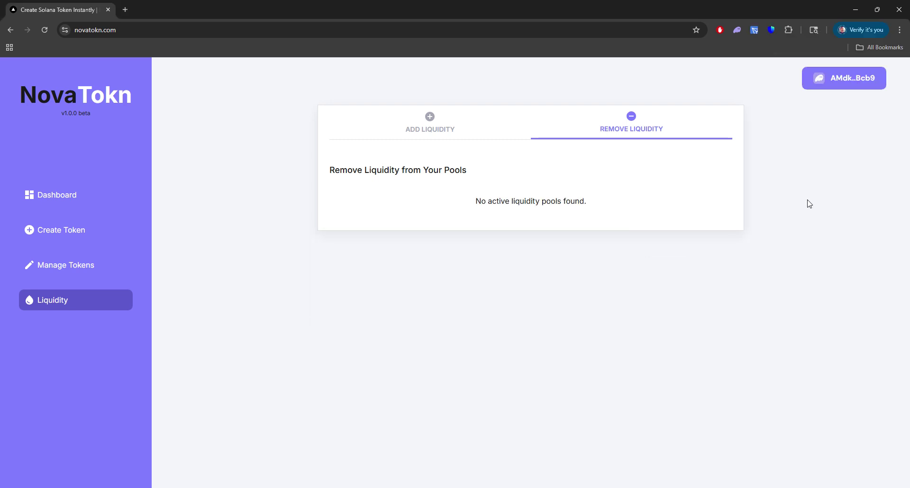
Step: Return to the Dashboard and highlight the 2.07 SOL balance and $325.22 wallet value
{"action": "triple_click", "coordinate": [605, 204]}
{"action": "left_click", "coordinate": [607, 205]}
{"action": "left_click", "coordinate": [88, 198]}
{"action": "left_click_drag", "start_coordinate": [356, 162], "coordinate": [402, 163]}
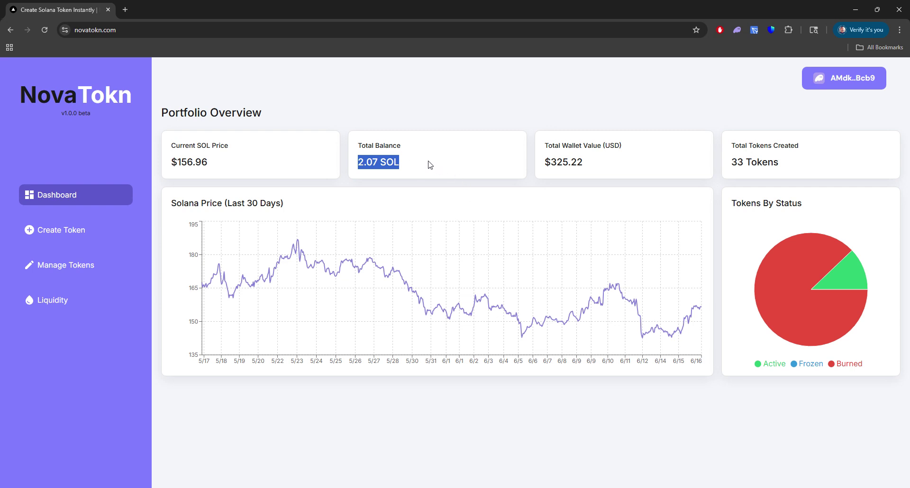
{"action": "left_click_drag", "start_coordinate": [358, 164], "coordinate": [449, 166]}
{"action": "left_click_drag", "start_coordinate": [540, 166], "coordinate": [624, 171]}
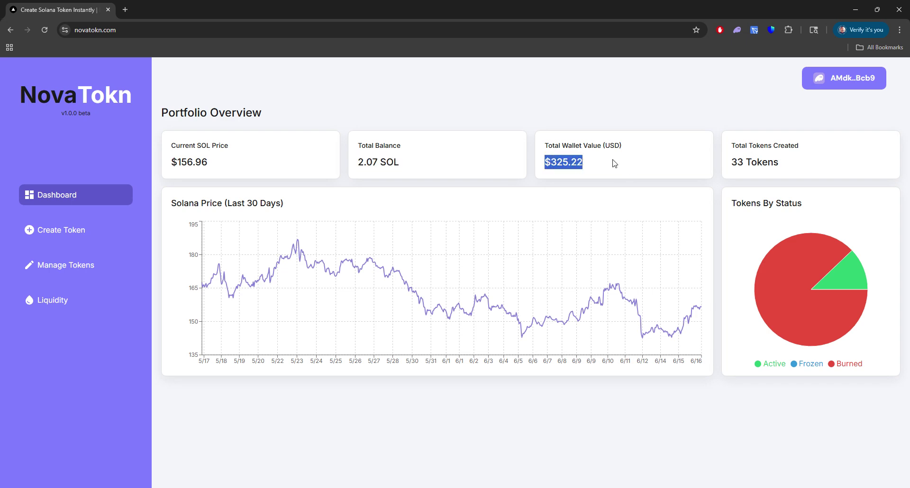
Step: Burn the remaining NovaTokn Meme (NVTKM) tokens from Manage Tokens, approving in Phantom and dismissing the success alert
{"action": "left_click", "coordinate": [82, 268]}
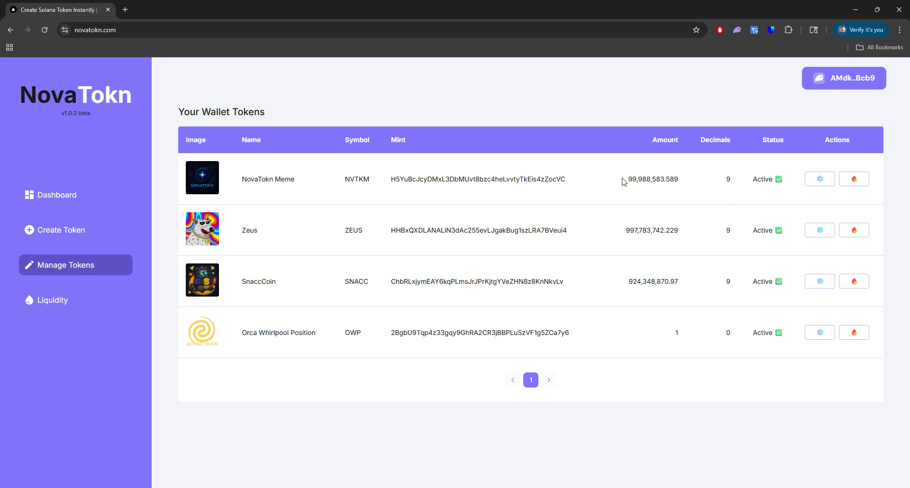
{"action": "left_click_drag", "start_coordinate": [622, 178], "coordinate": [691, 186]}
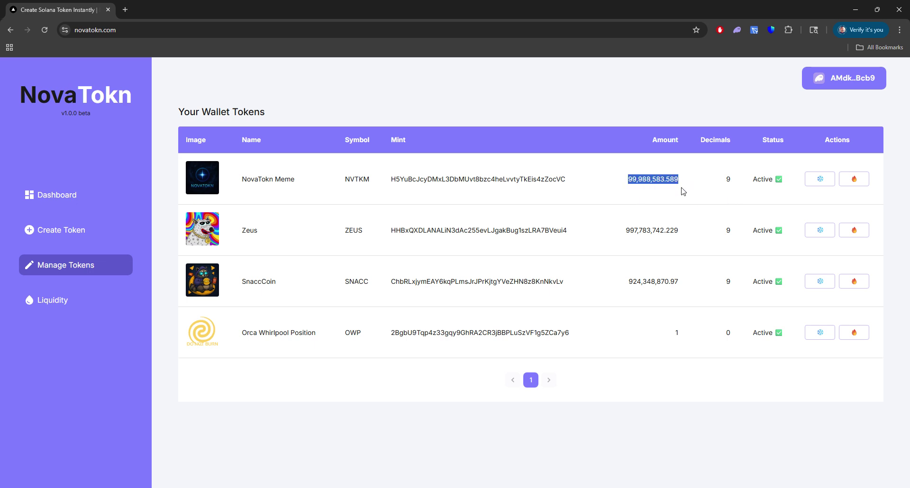
{"action": "left_click", "coordinate": [855, 183]}
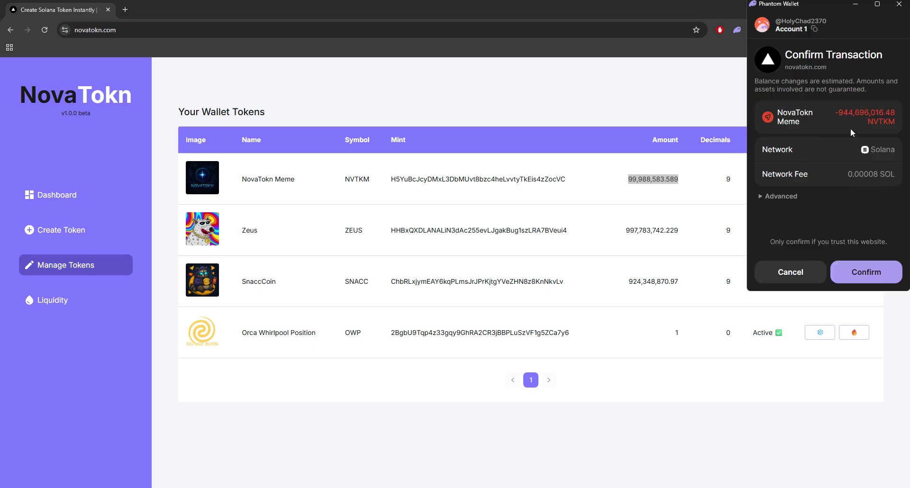
{"action": "left_click", "coordinate": [867, 273]}
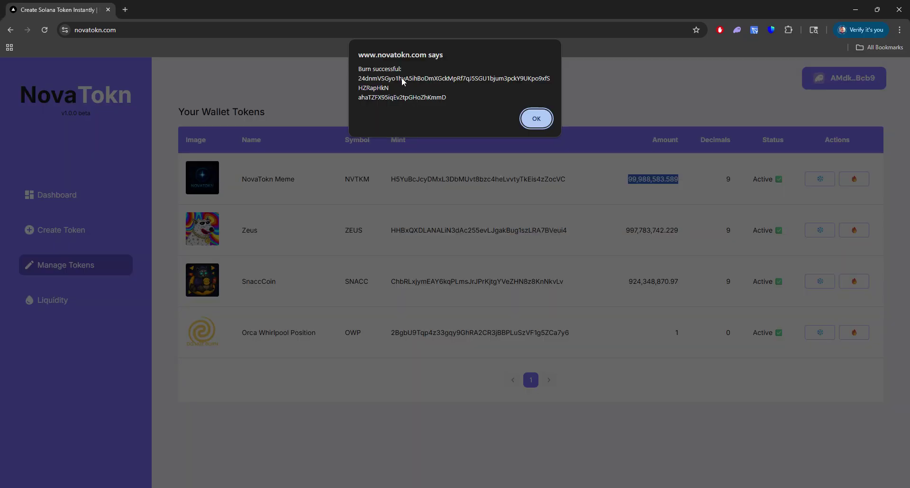
{"action": "left_click", "coordinate": [528, 119]}
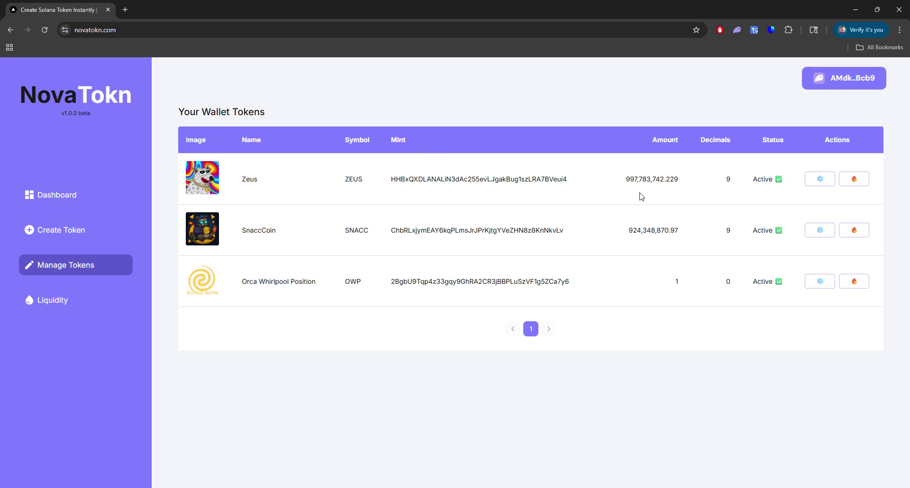
Step: Visit the Liquidity and Manage Tokens pages, ending on the Dashboard showing 2.07 SOL and $325.21
{"action": "left_click", "coordinate": [68, 203]}
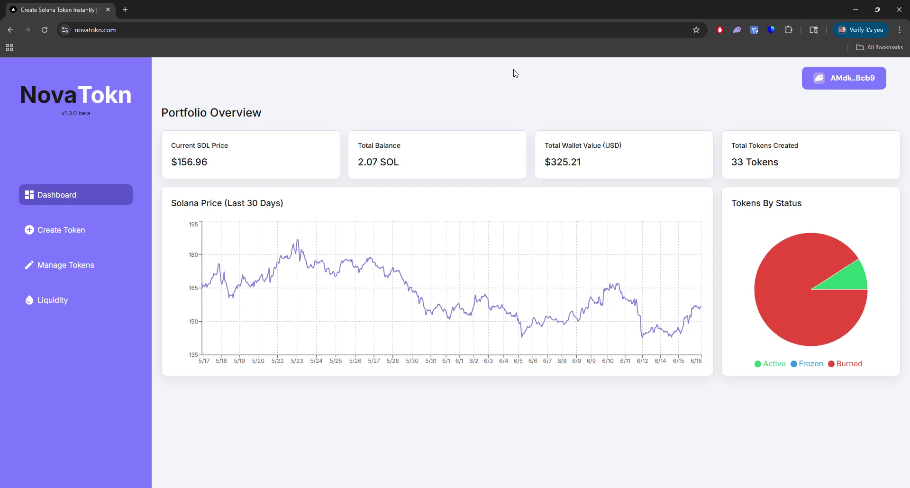
{"action": "left_click", "coordinate": [81, 300]}
{"action": "left_click", "coordinate": [106, 268]}
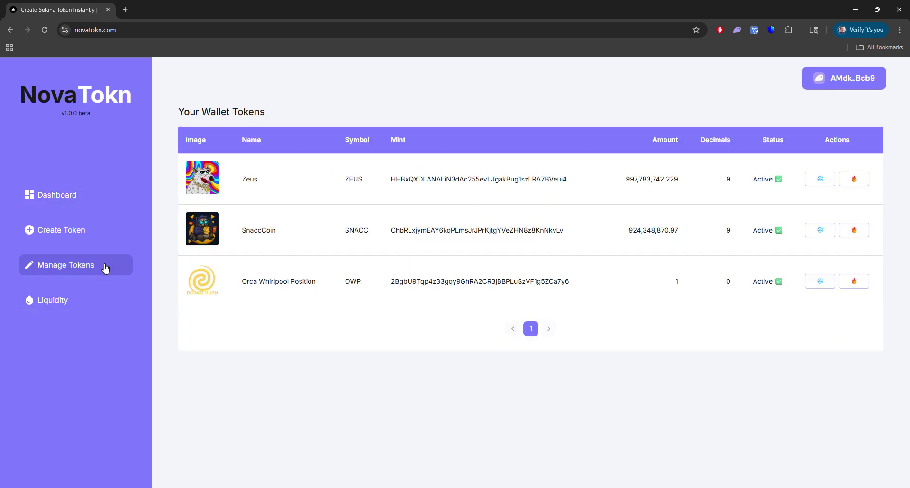
{"action": "left_click", "coordinate": [81, 202]}
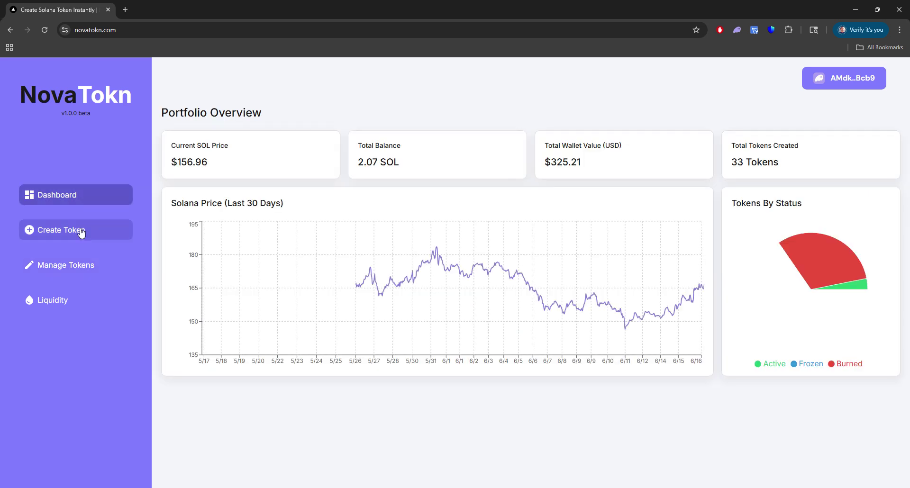